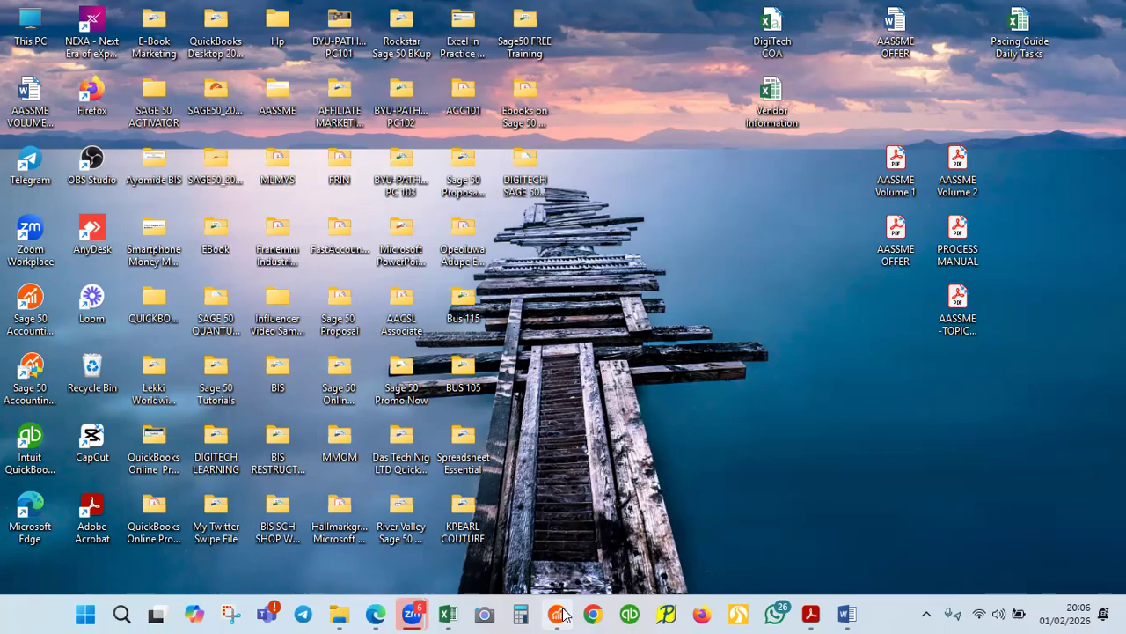
- Switch to Sage 50 and open the Maintain Vendors window for a new vendor record
click(564, 613)
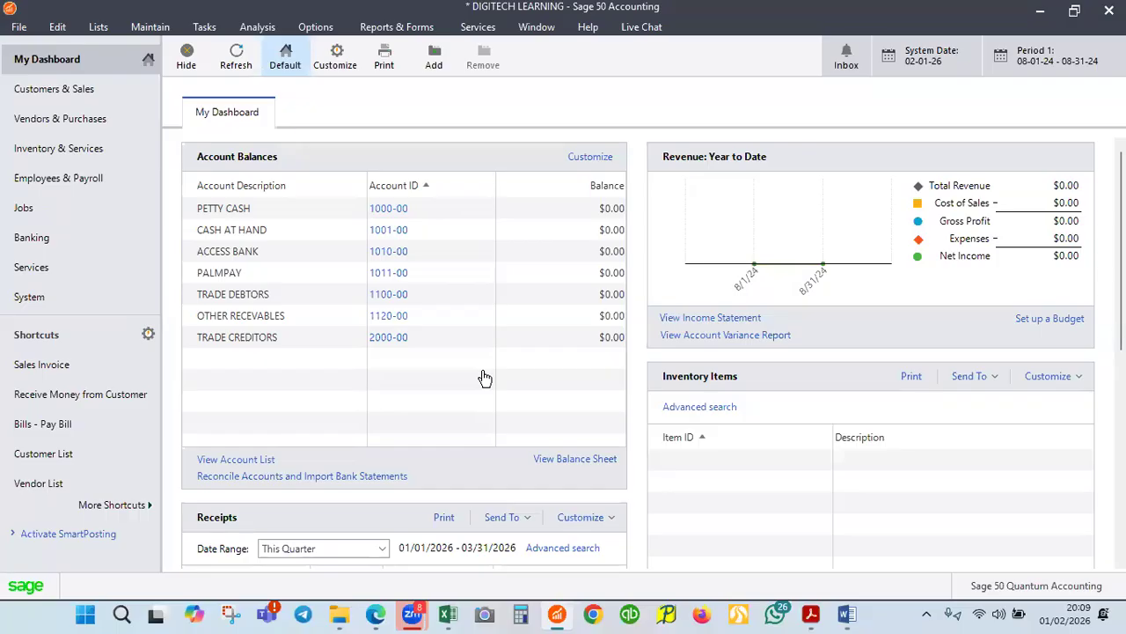
click(152, 28)
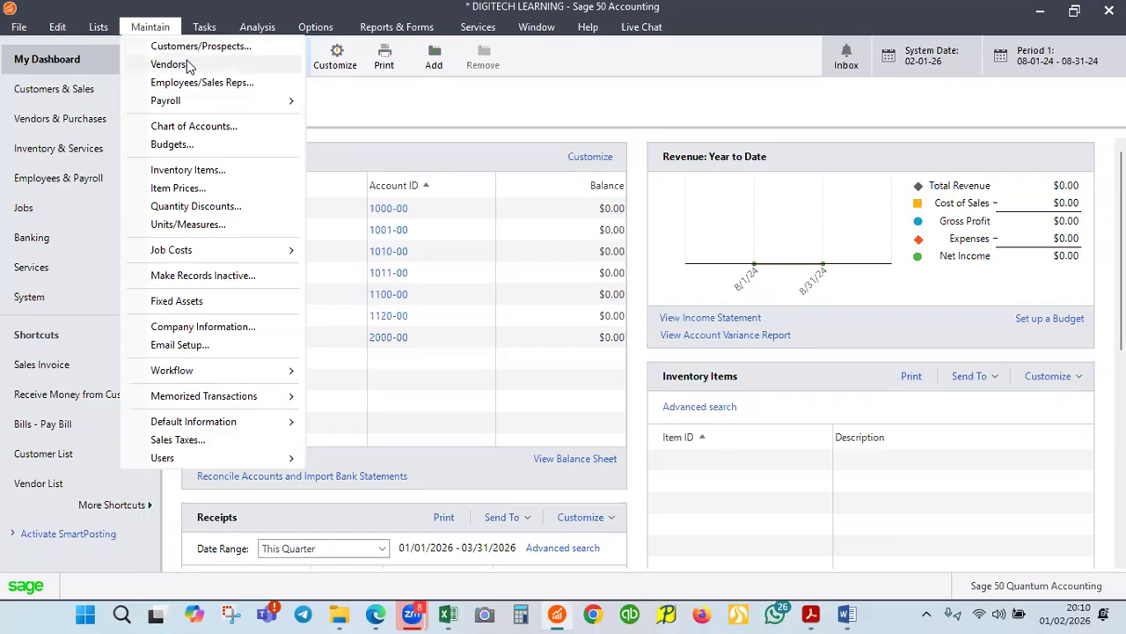
click(186, 65)
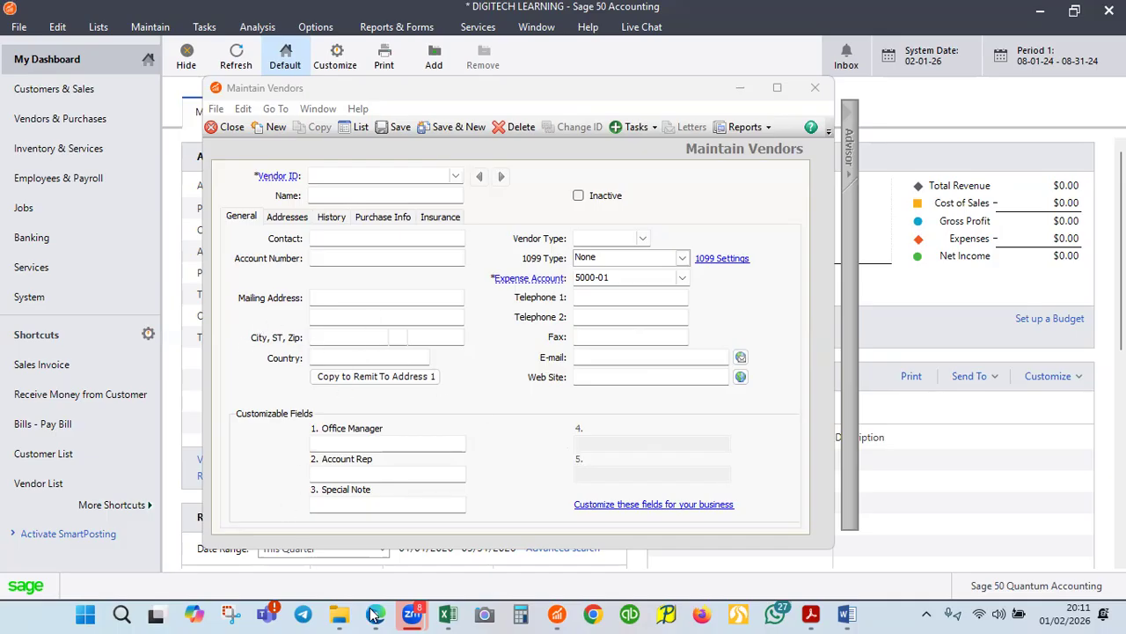
- Copy the ID in cell C4 of the Vendor Information workbook in Excel into the Vendor ID field of Sage 50's vendor record
click(453, 614)
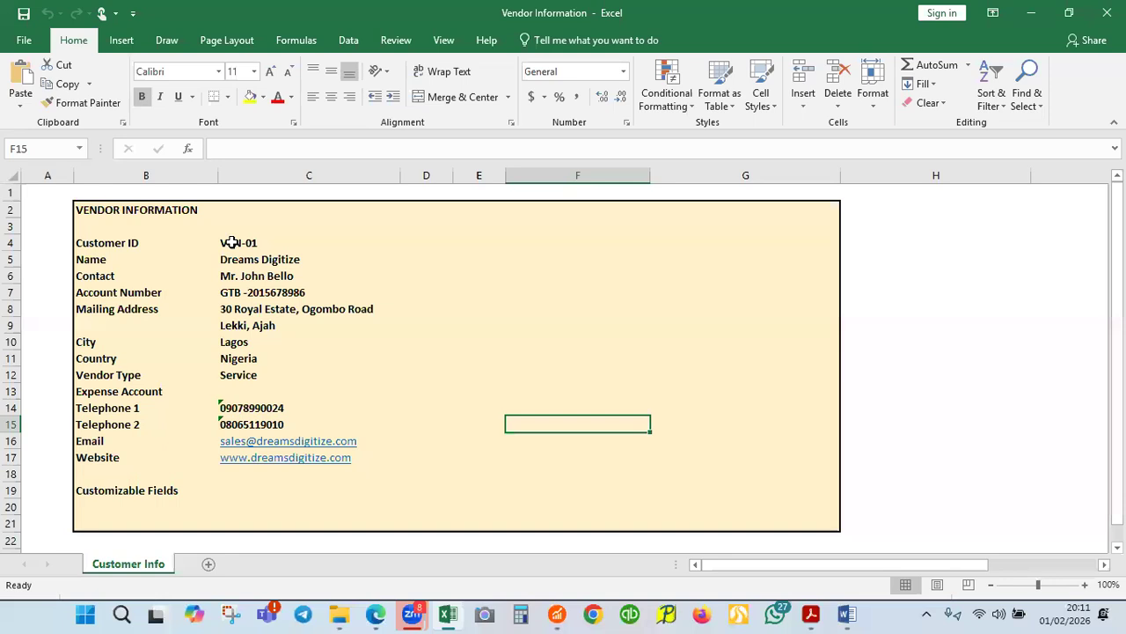
click(231, 243)
key(ctrl+c)
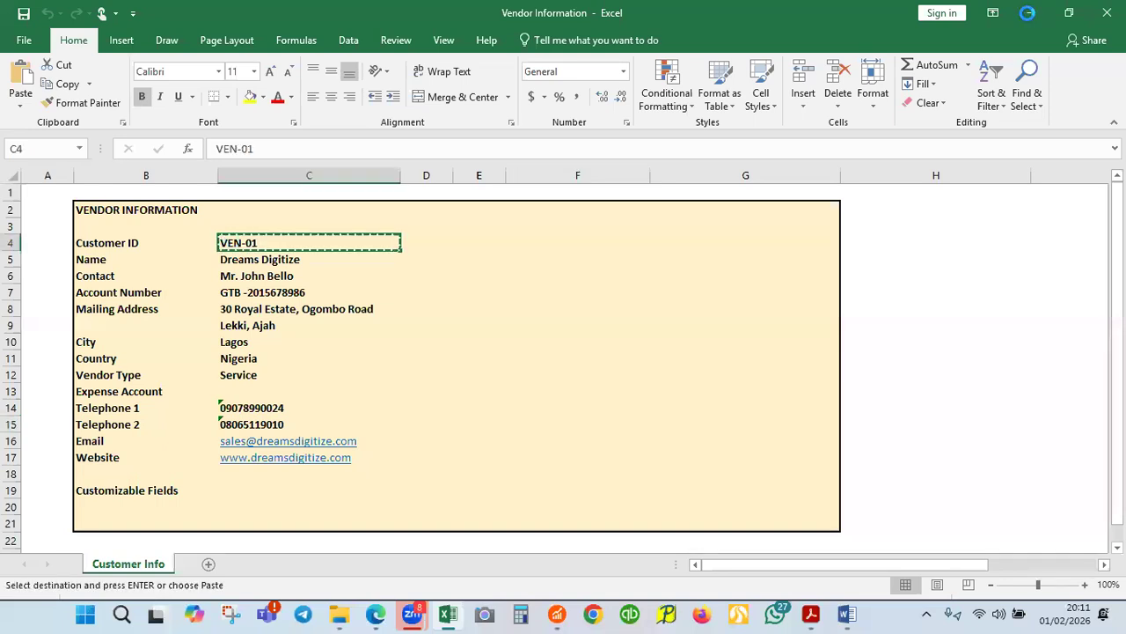
mouse_move(557, 615)
click(627, 540)
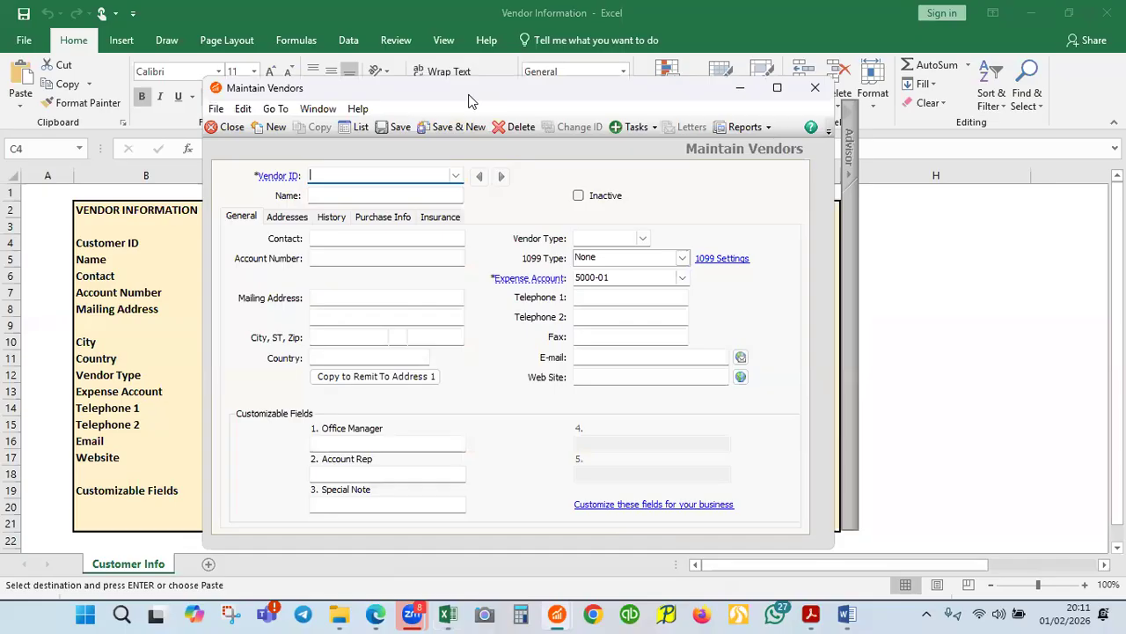
drag(468, 100, 634, 119)
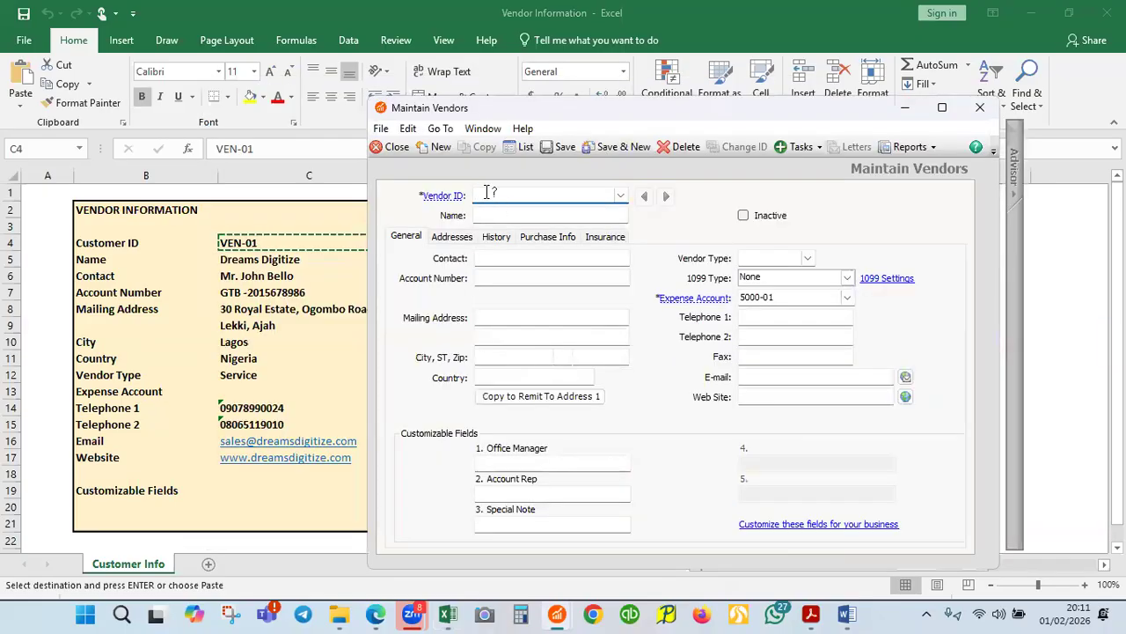
key(ctrl+v)
- Copy the company name Dreams Digitize from the Excel sheet into the vendor record's Name field in Sage 50
click(271, 256)
click(271, 256)
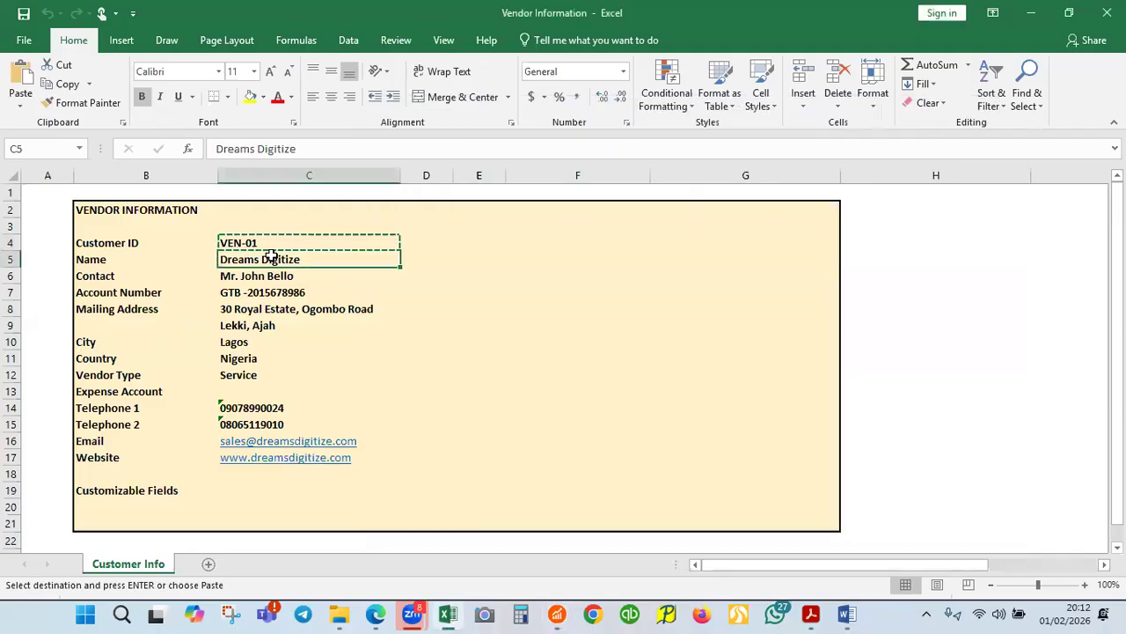
key(ctrl+c)
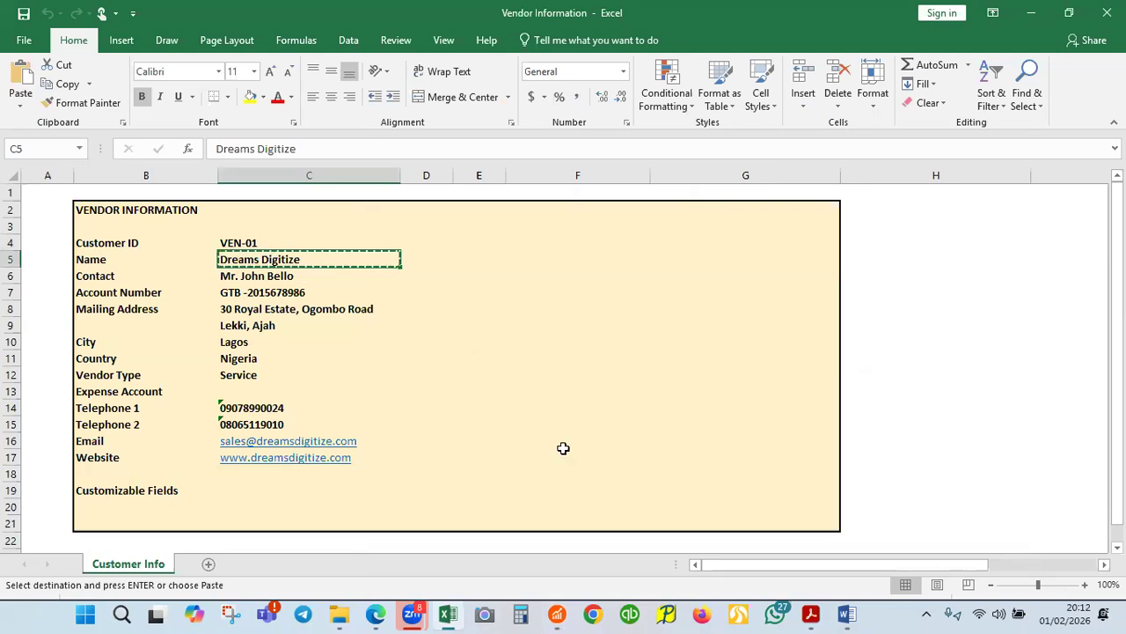
mouse_move(560, 614)
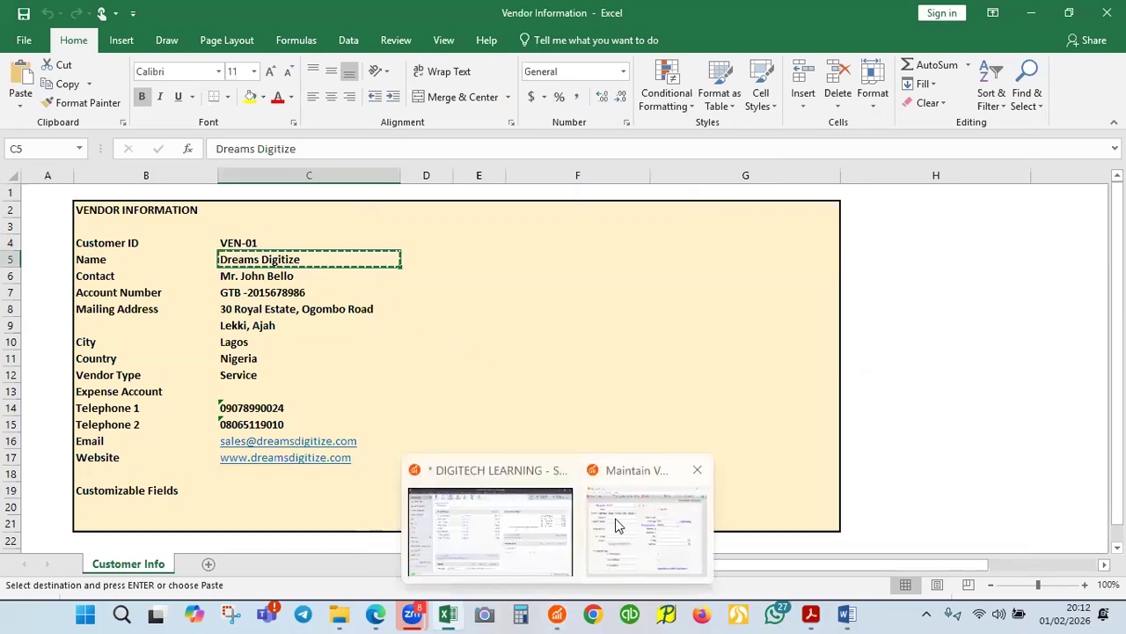
click(617, 519)
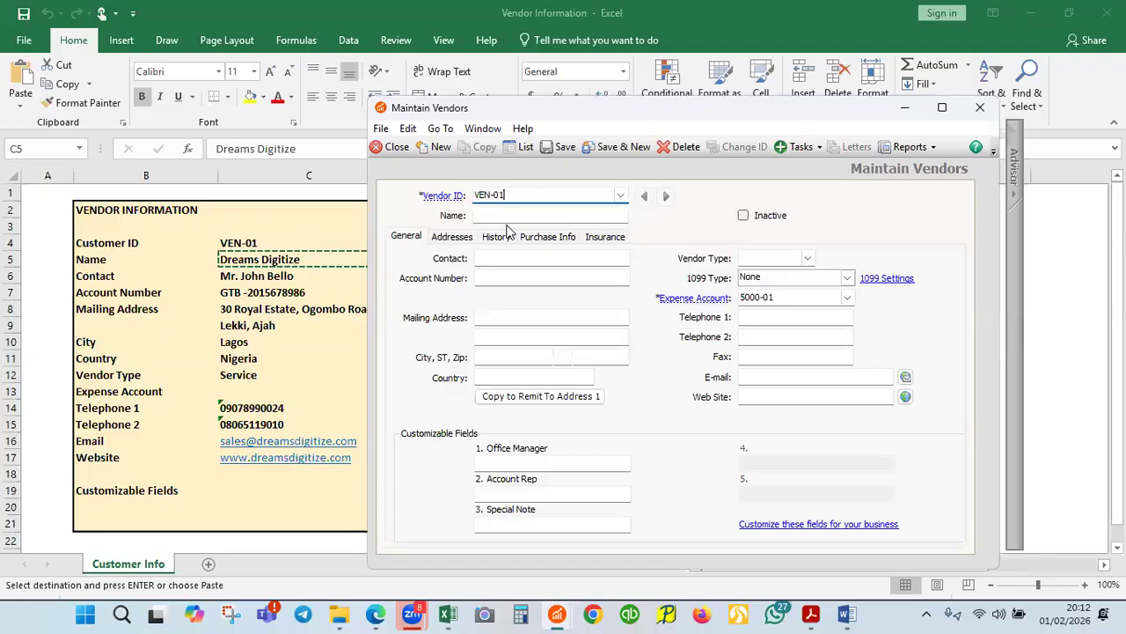
click(504, 217)
key(ctrl+v)
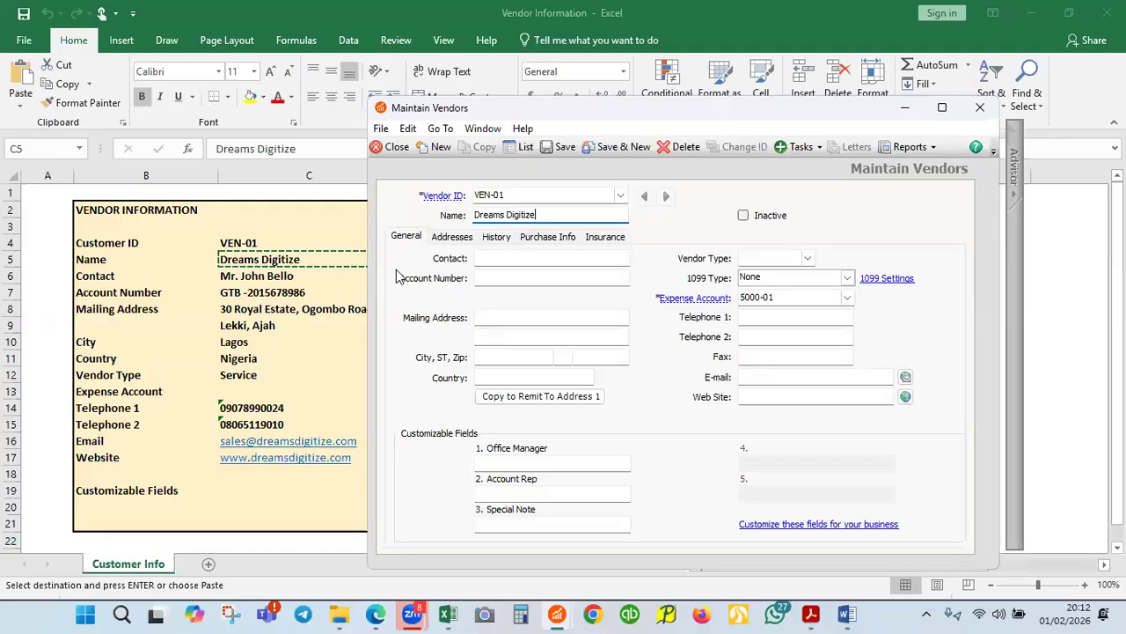
- Copy the contact person's name from cell C6 of the Excel sheet into the vendor's Contact field in Sage 50
click(276, 279)
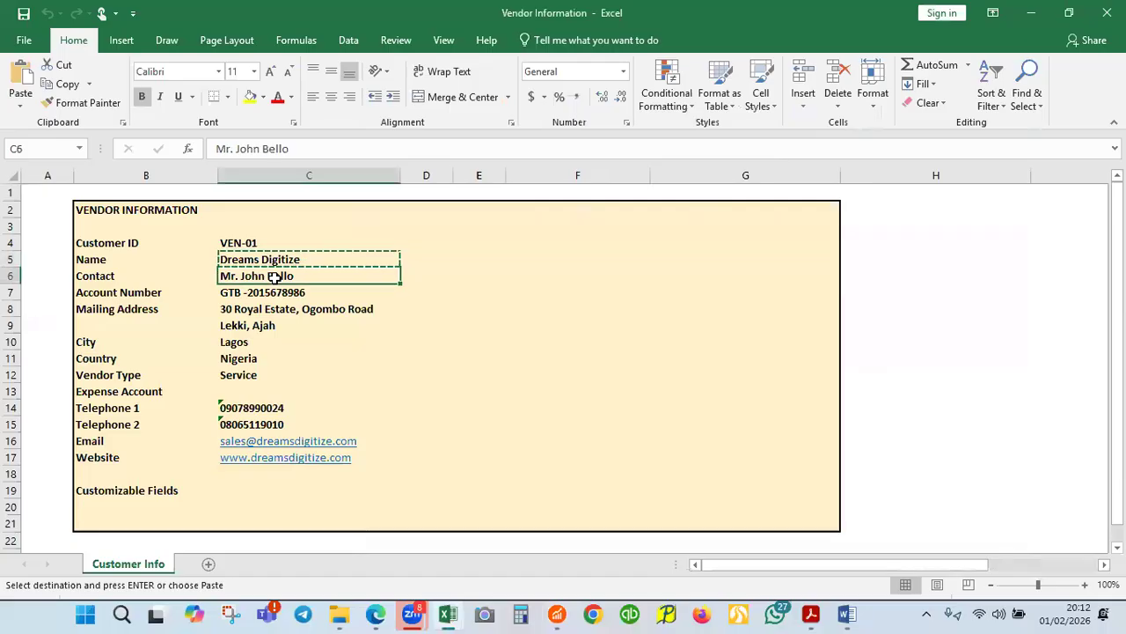
key(ctrl+c)
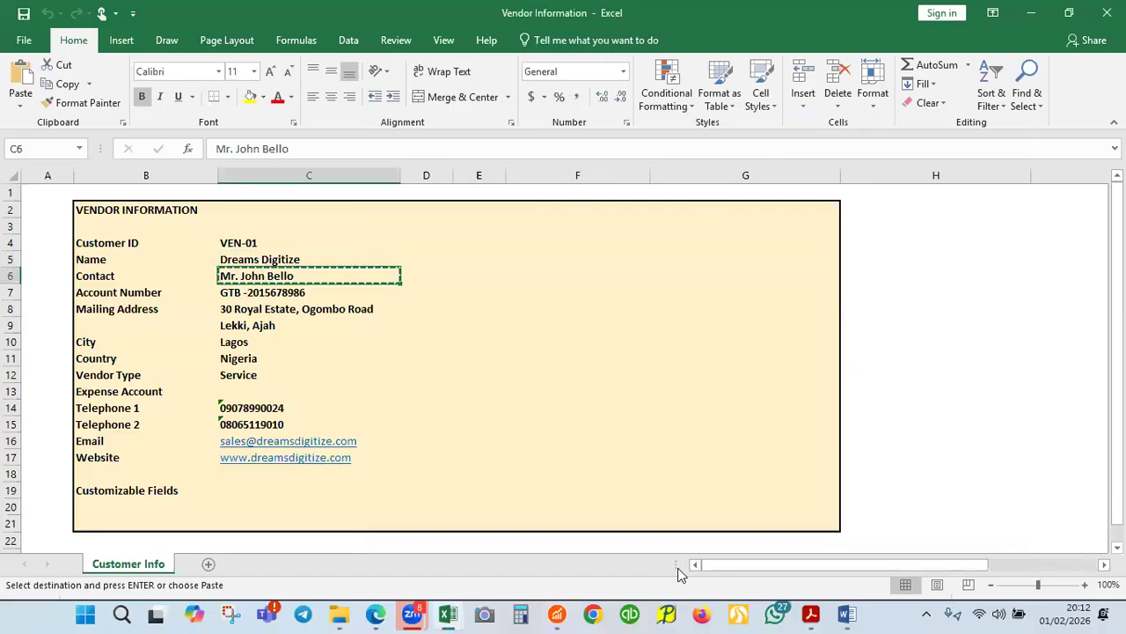
mouse_move(563, 613)
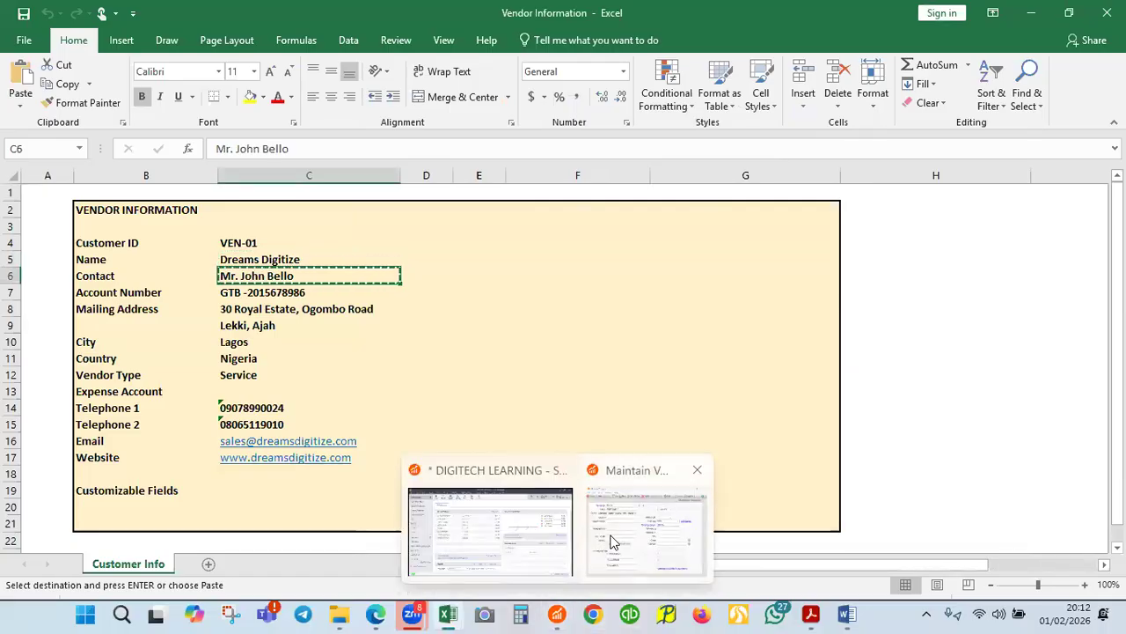
click(608, 540)
click(498, 262)
key(ctrl+v)
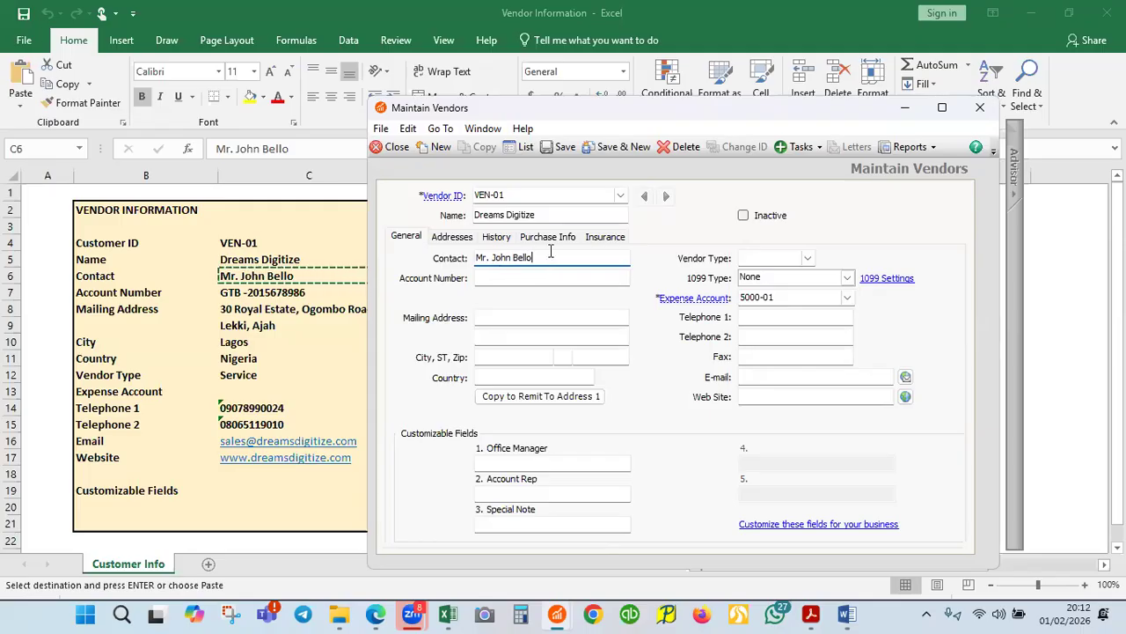
- Copy the bank account number from cell C7 of the Excel sheet into the vendor's Account Number field in Sage 50
click(252, 283)
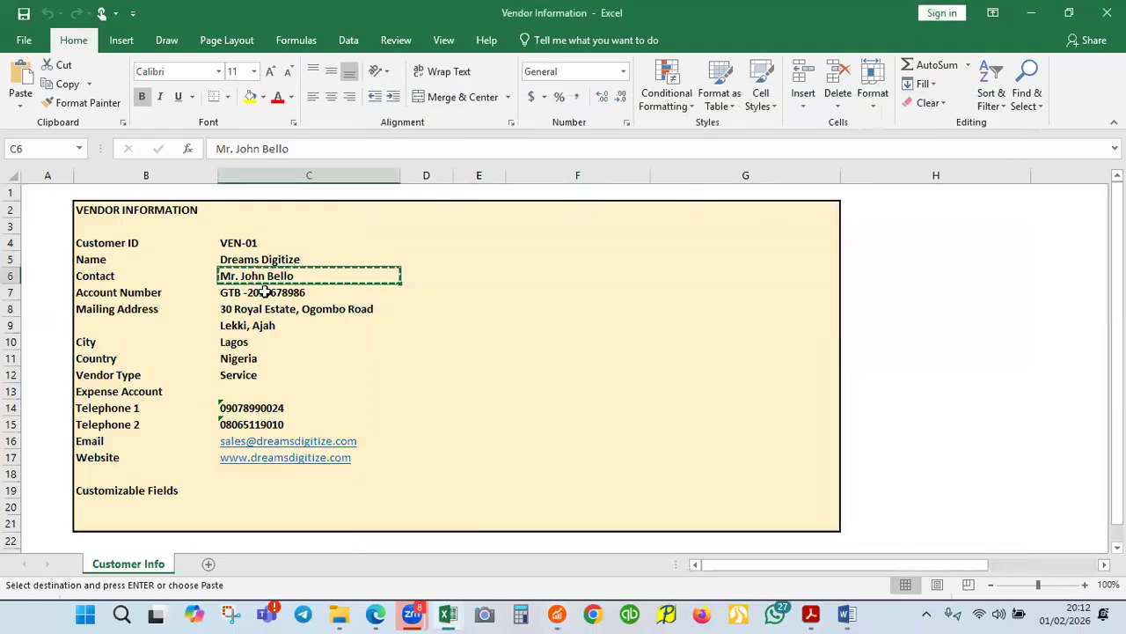
click(264, 292)
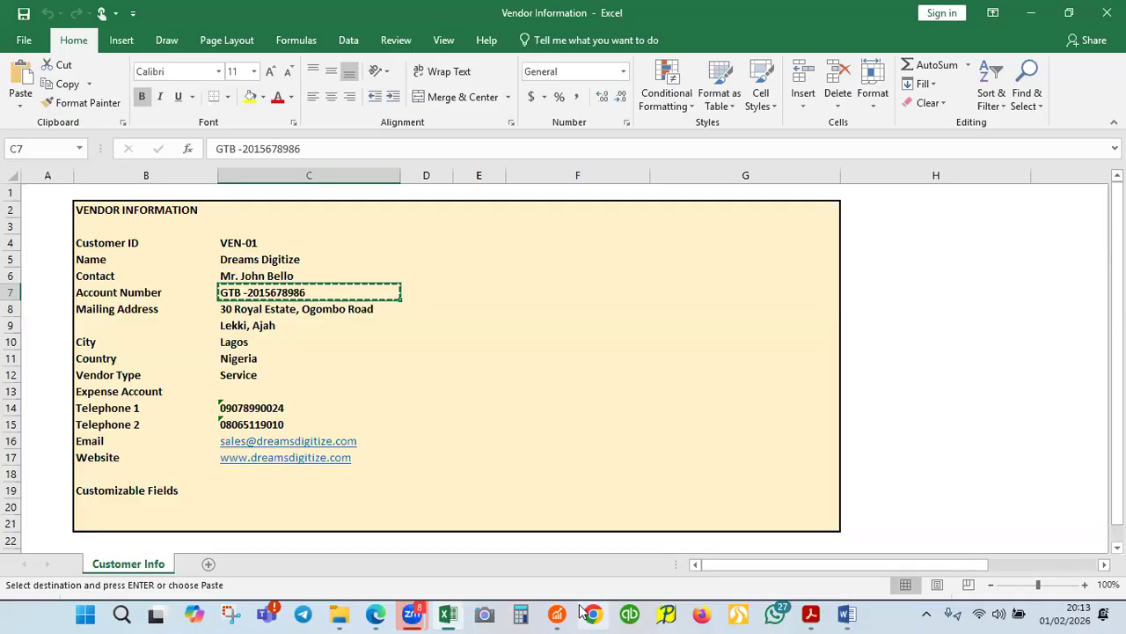
mouse_move(570, 614)
click(634, 551)
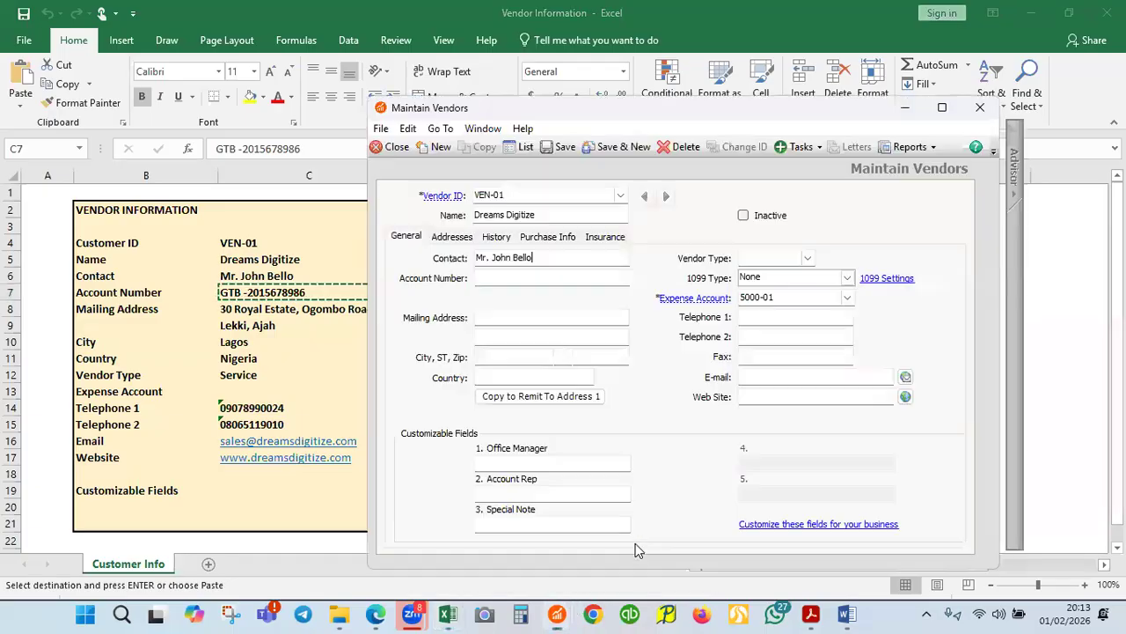
click(491, 277)
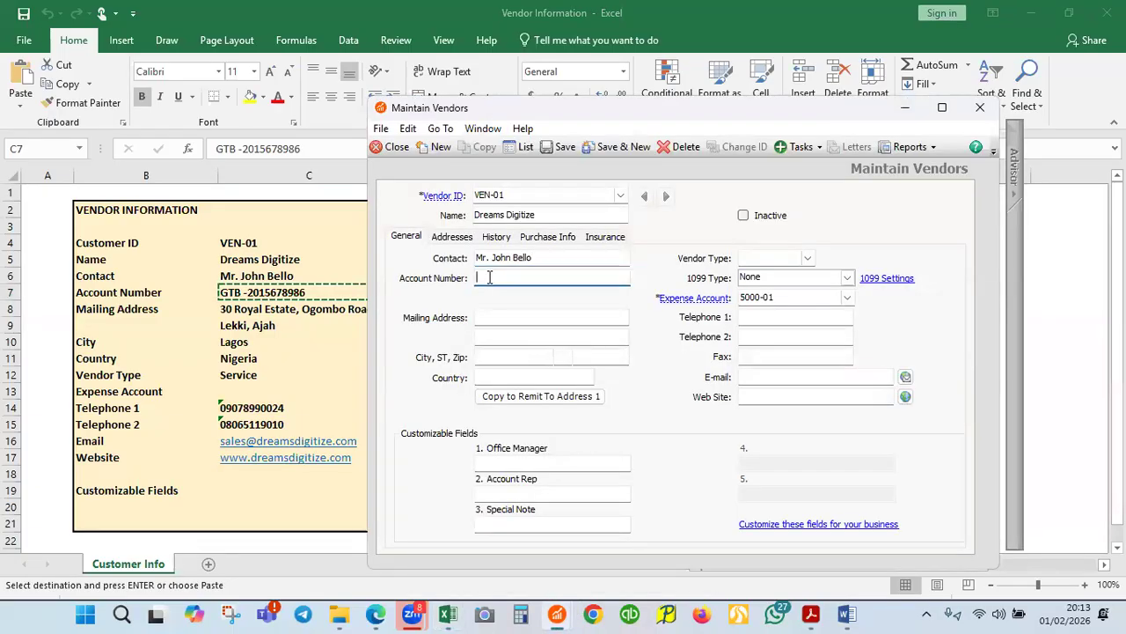
key(ctrl+v)
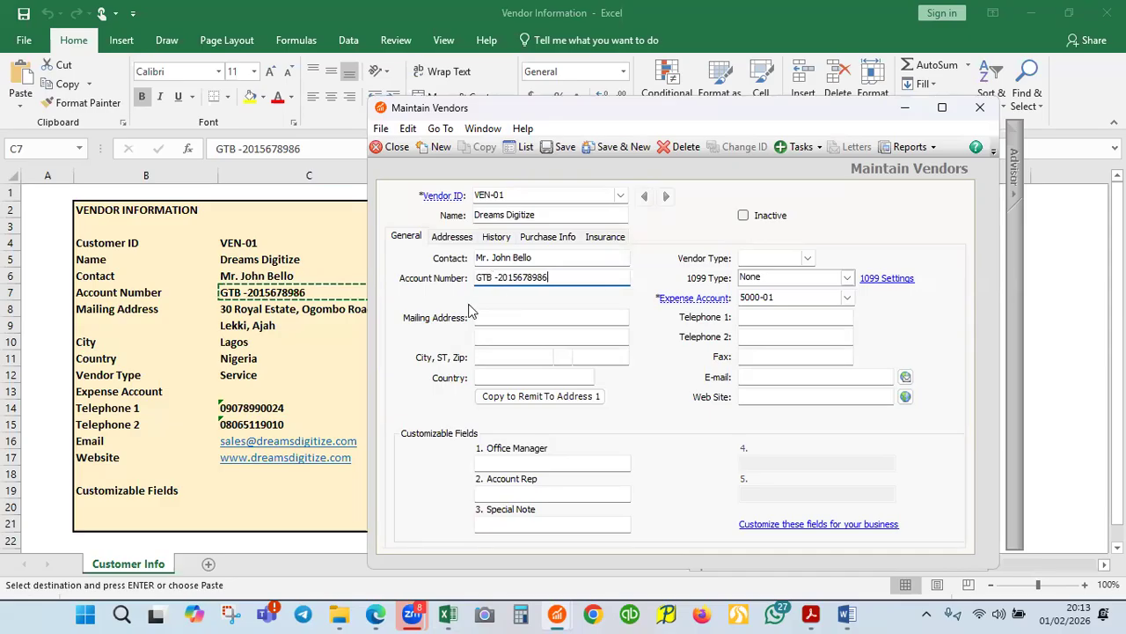
- Copy the street address from cell C8 of the Excel sheet into the first Mailing Address line in Sage 50
click(295, 298)
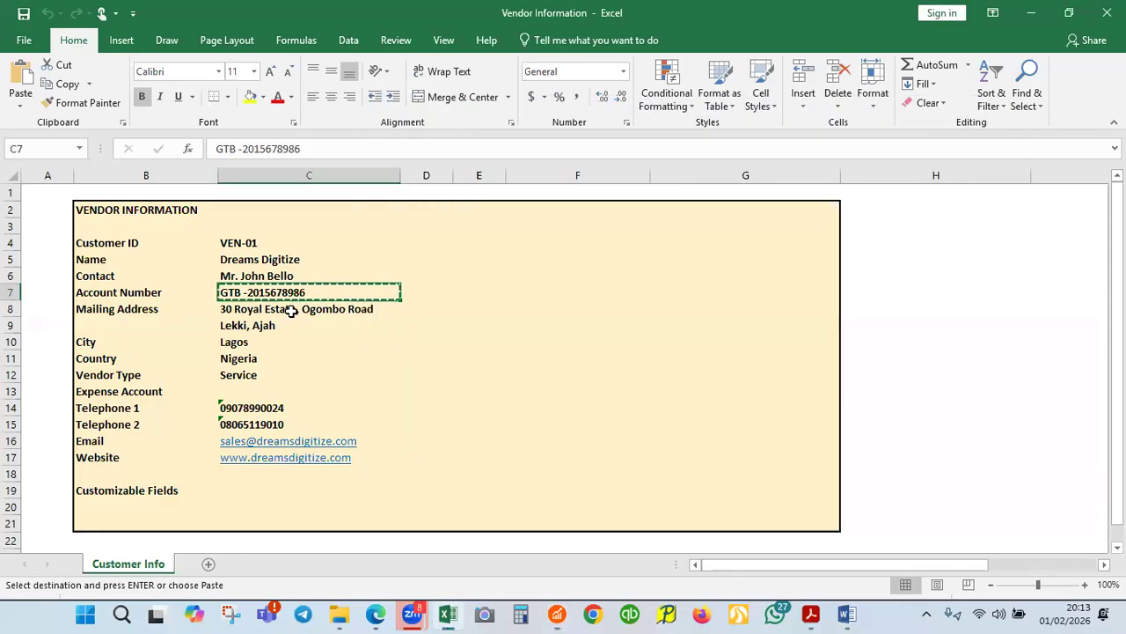
click(292, 308)
key(ctrl+c)
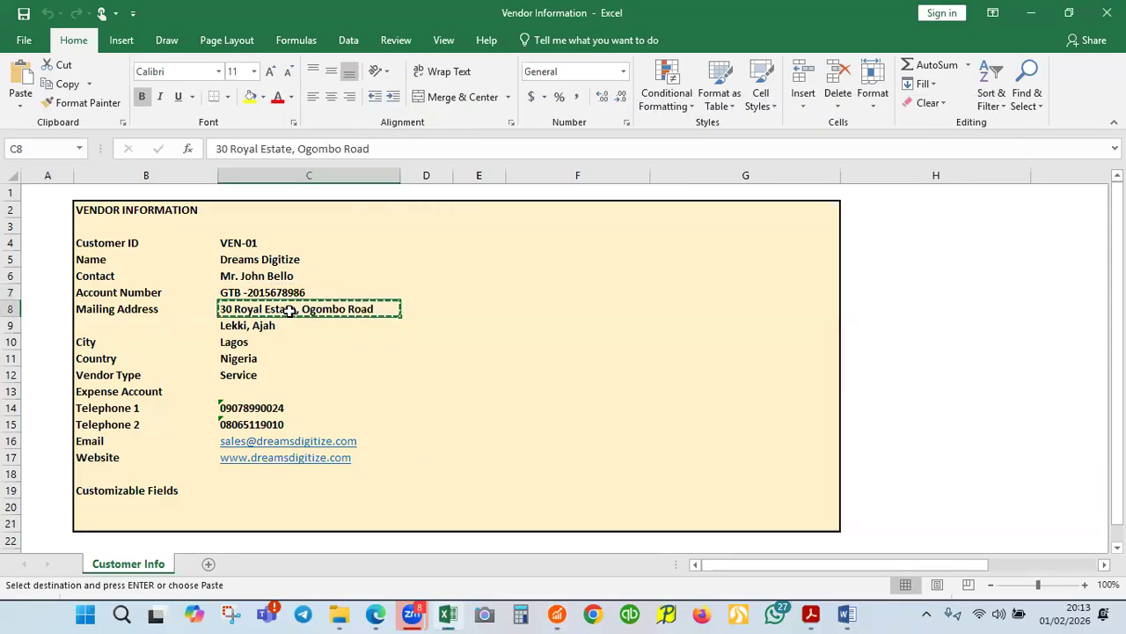
mouse_move(558, 615)
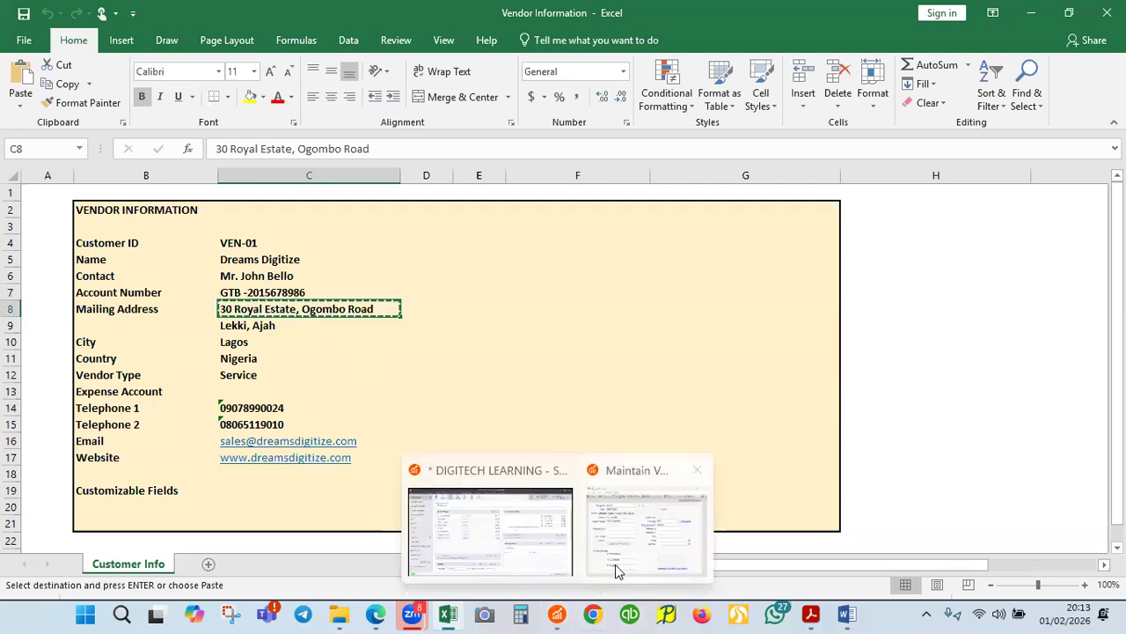
click(615, 562)
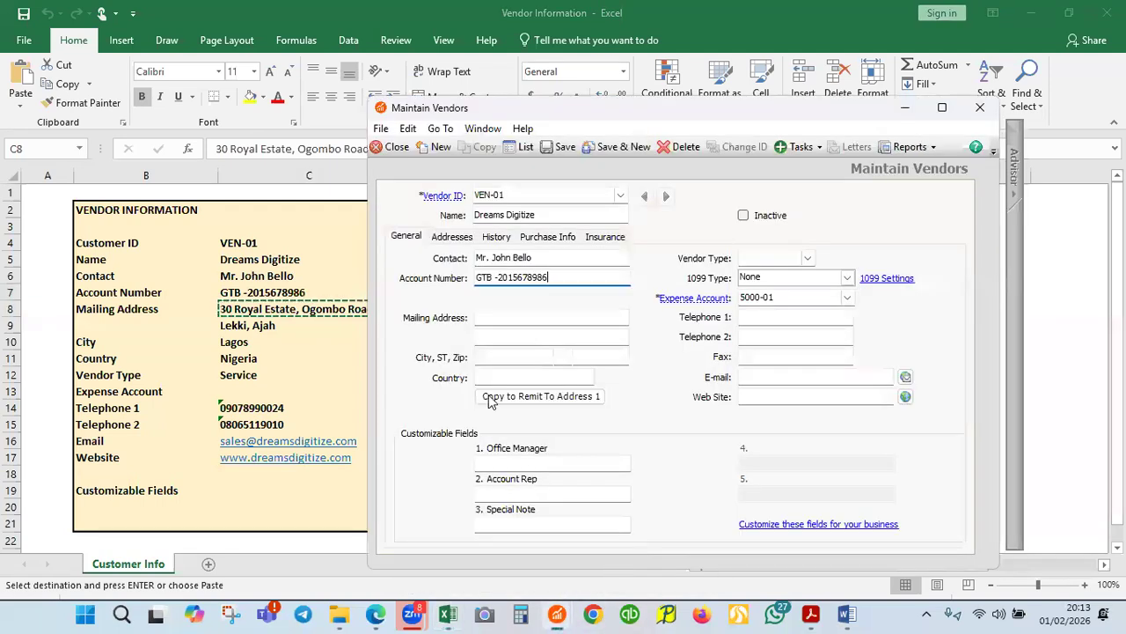
click(484, 338)
click(486, 318)
key(ctrl+v)
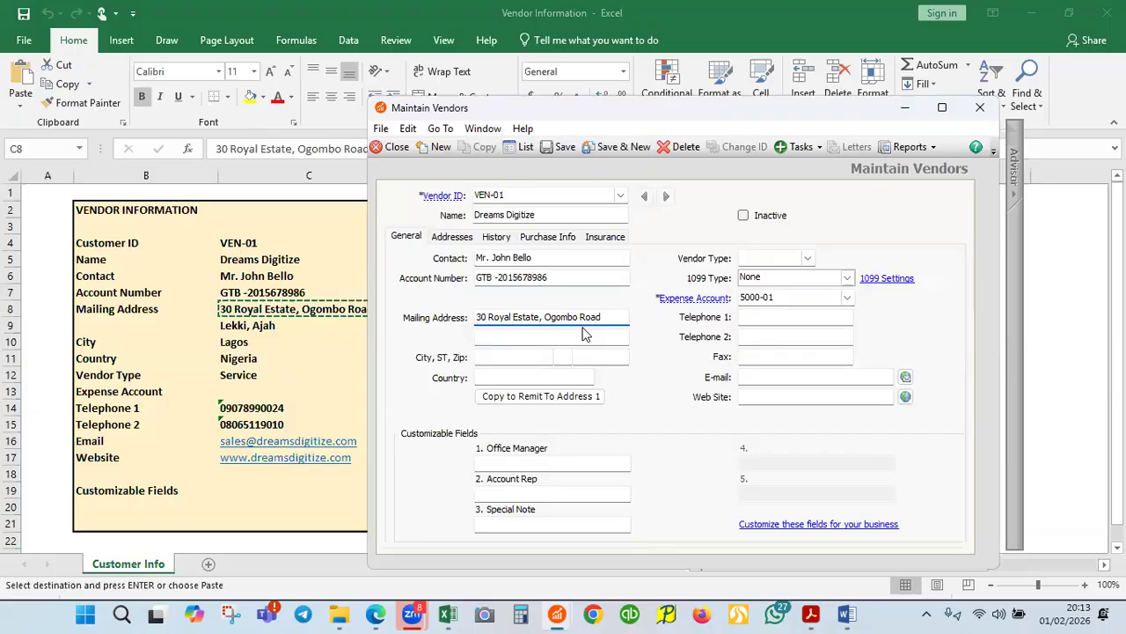
- Copy the rest of the address from cell C9 of the Excel sheet into the second Mailing Address line in Sage 50
click(284, 326)
click(269, 326)
key(ctrl+c)
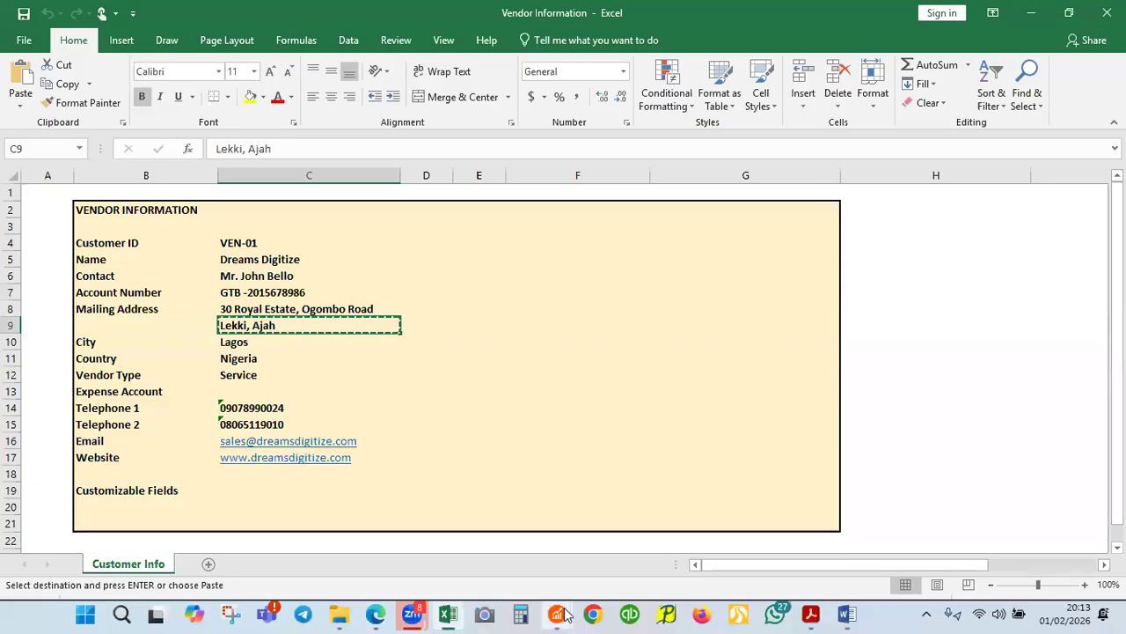
mouse_move(558, 612)
click(641, 532)
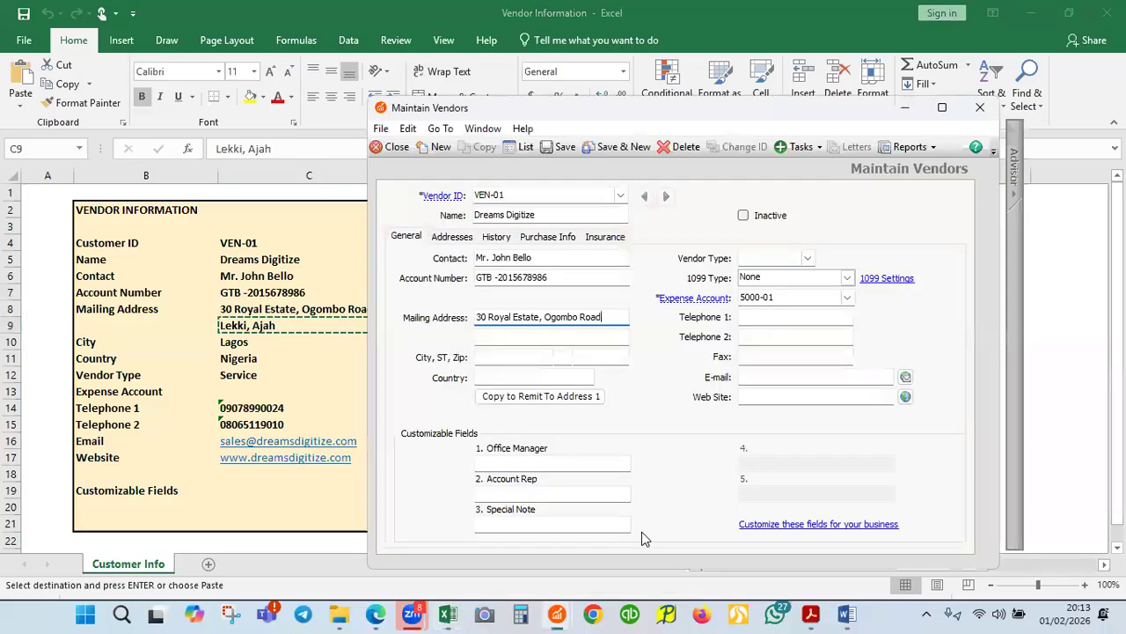
click(487, 338)
key(ctrl+v)
- Set the vendor's city to Lagos and the country to Nigeria, using the mixed-case suggestions
click(483, 361)
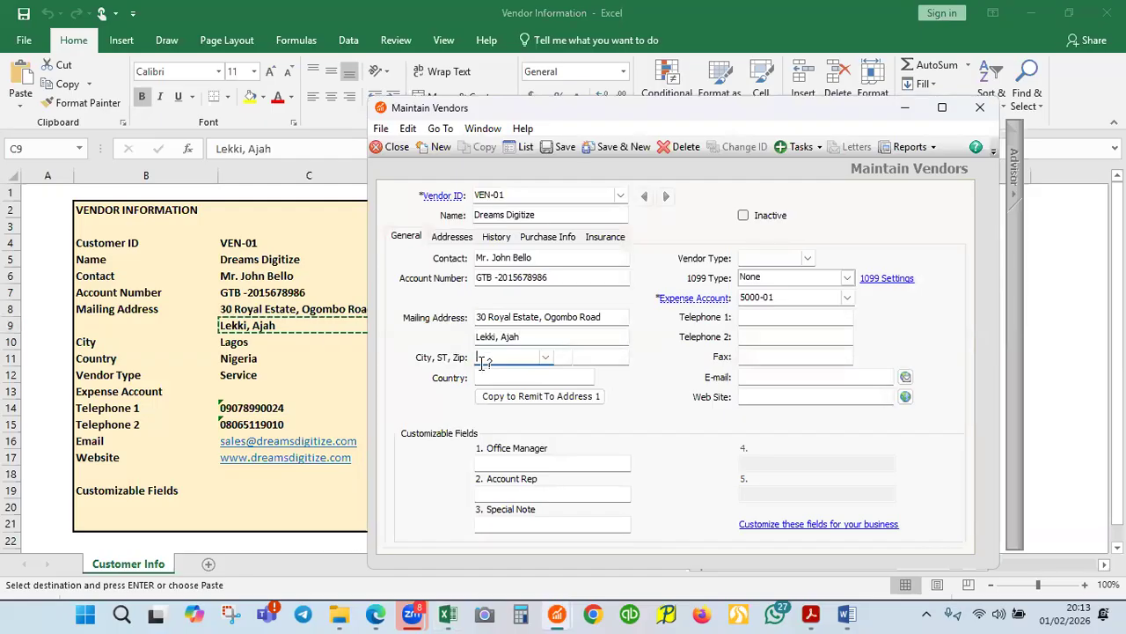
text(LAGOS)
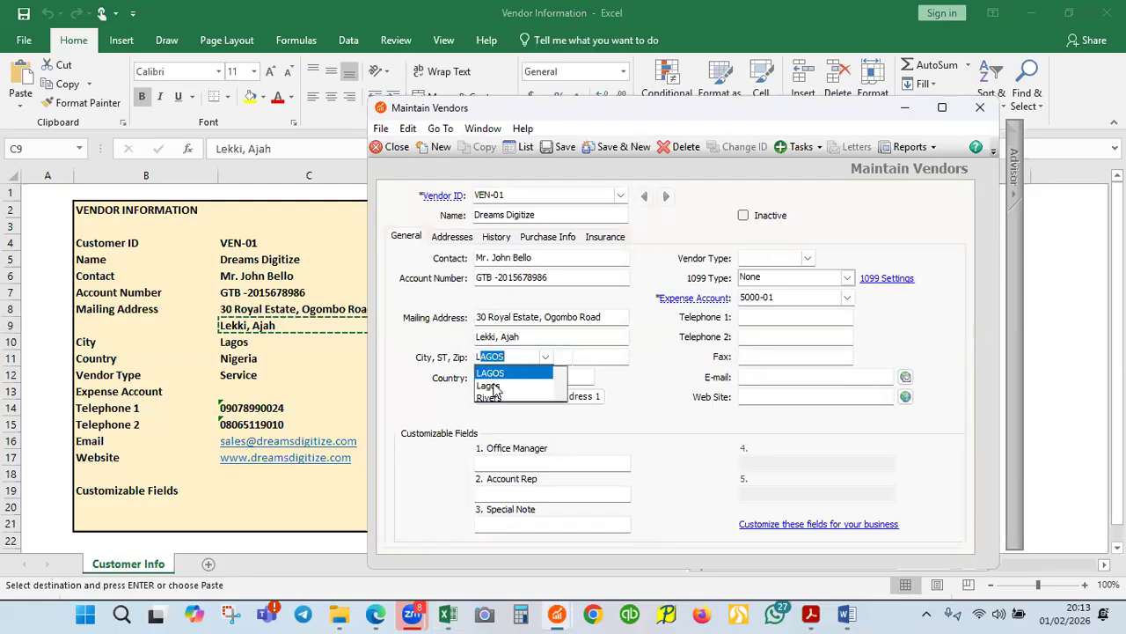
click(494, 387)
click(496, 371)
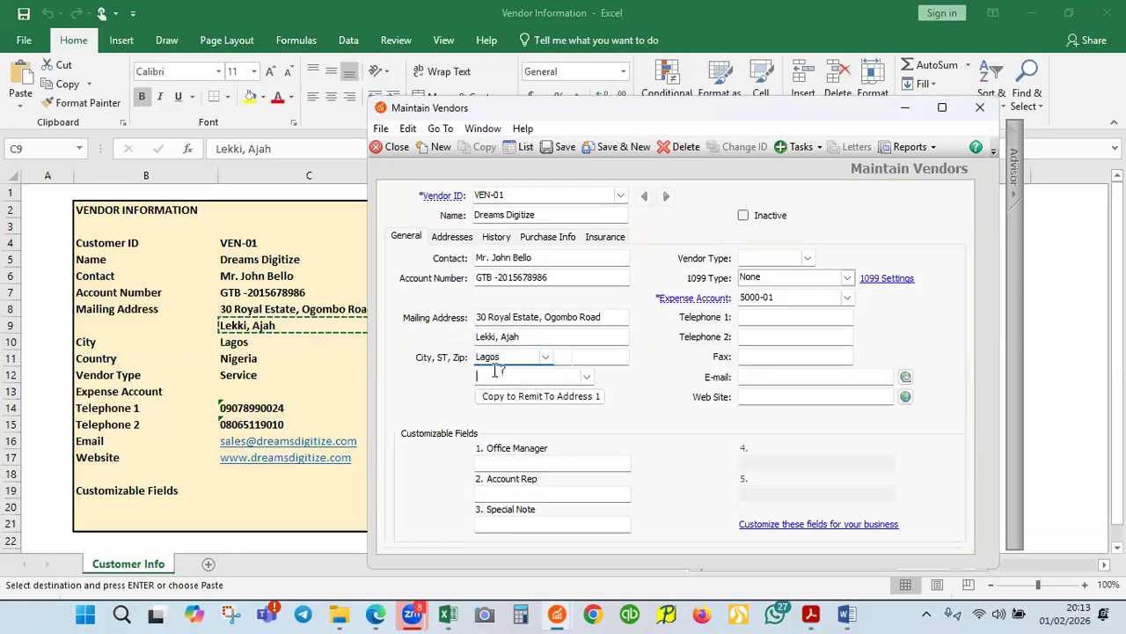
text(NIGERIA)
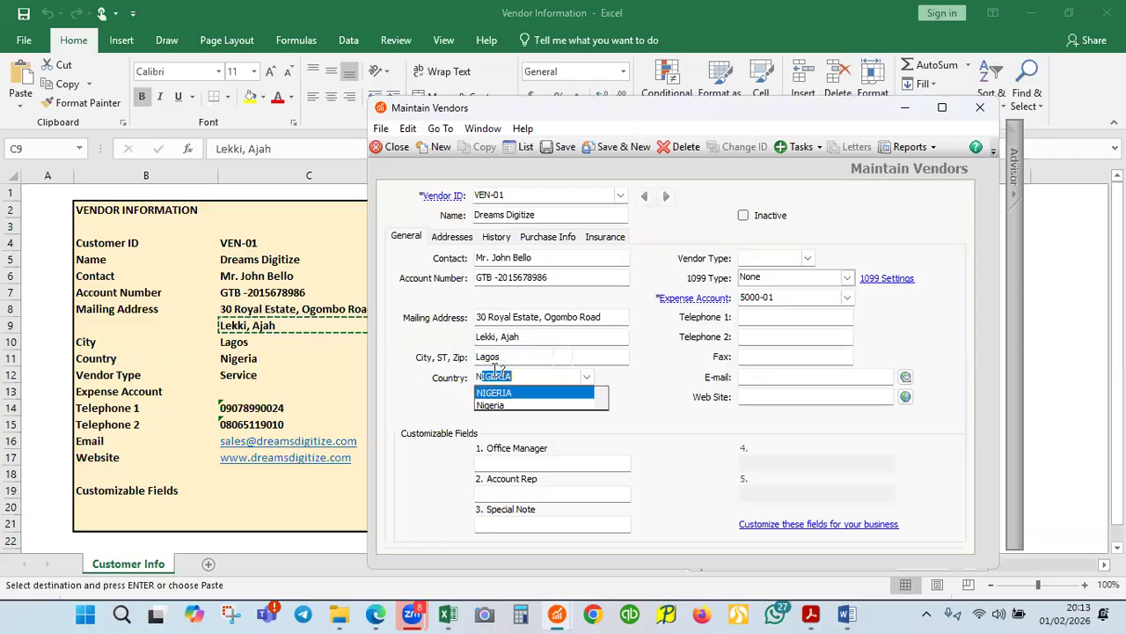
click(493, 406)
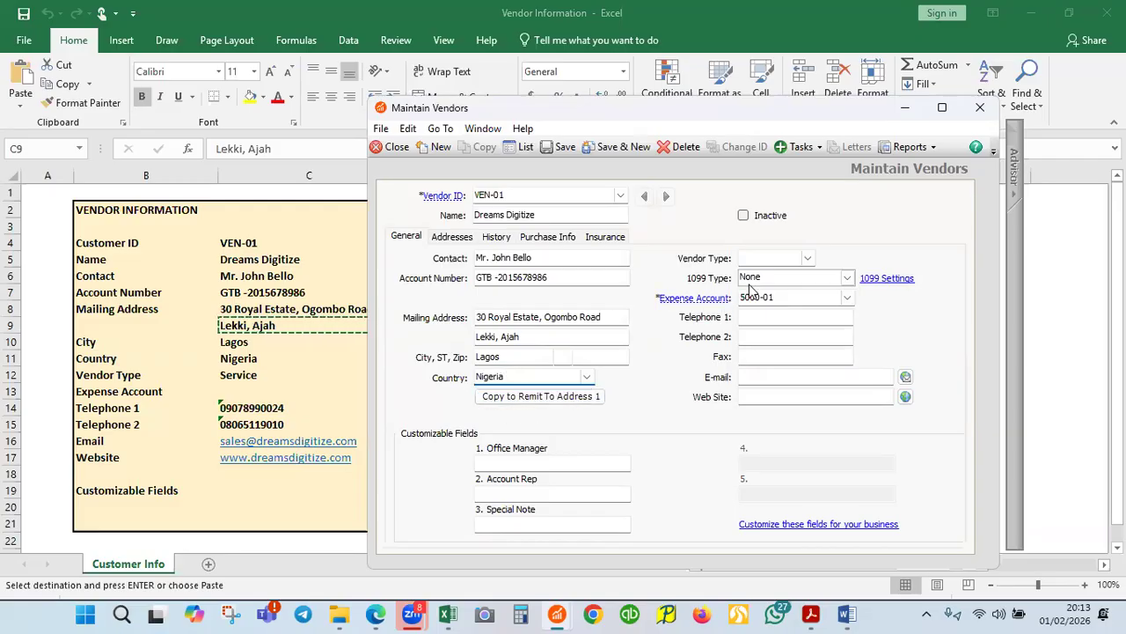
- Set the vendor type of the VEN-01 record to Service
click(762, 257)
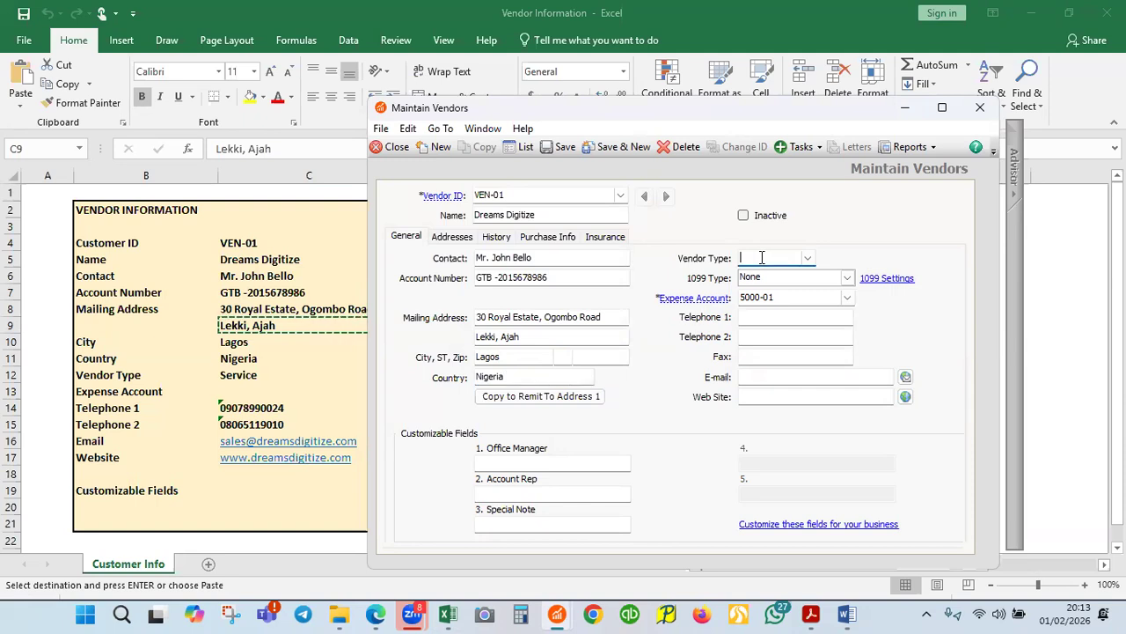
text(Ser)
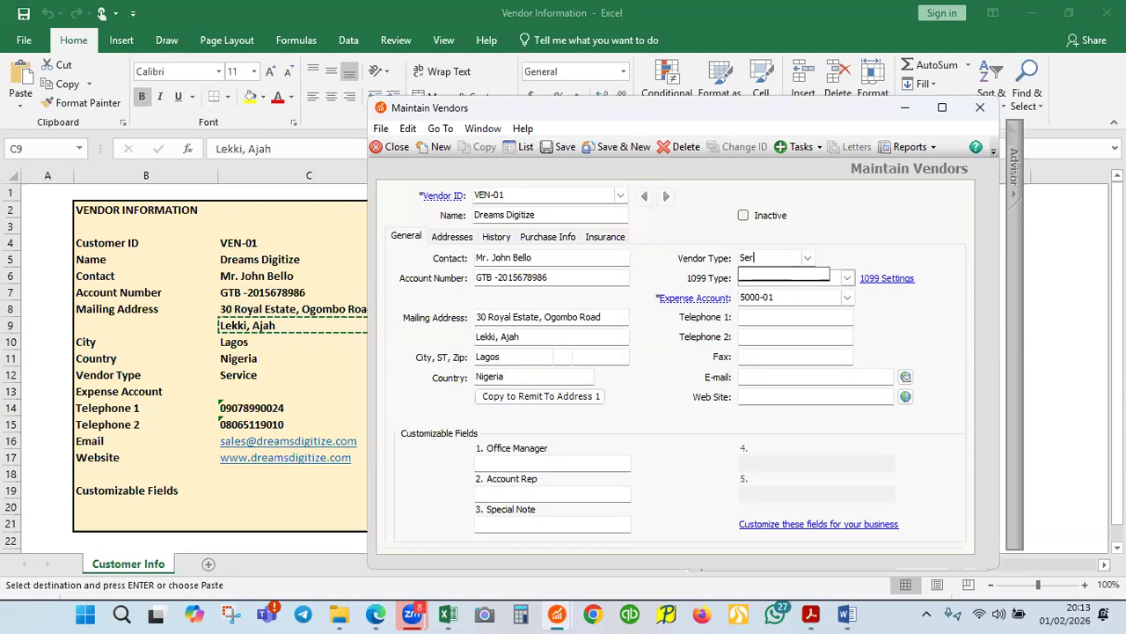
text(vice)
key(Tab)
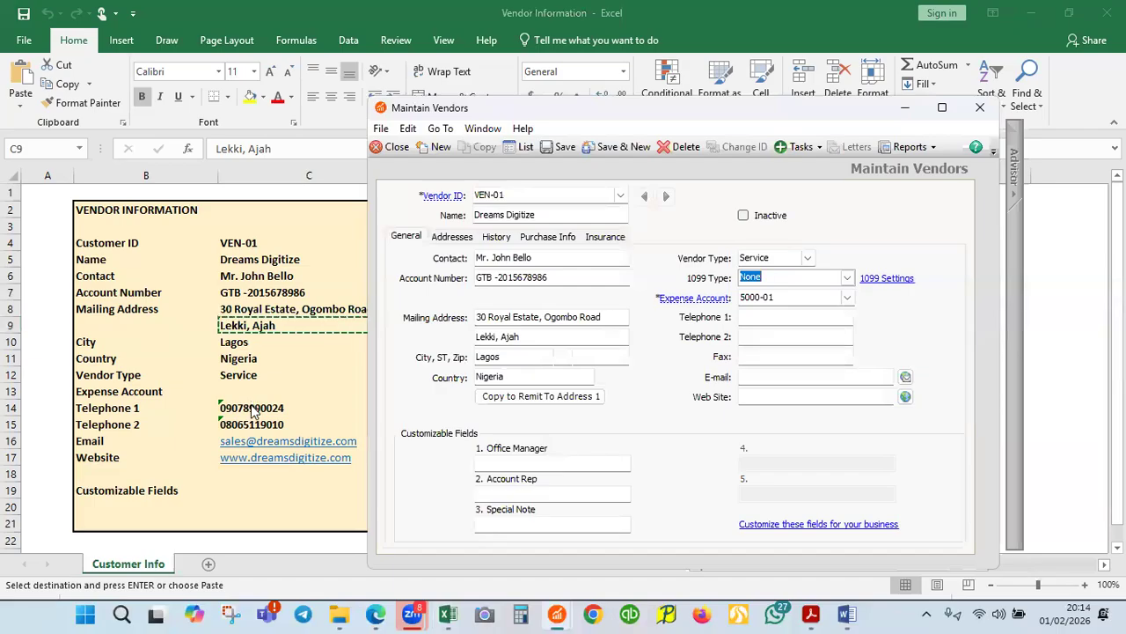
- Copy the first telephone number from cell C14 of the Excel sheet and return to the Maintain Vendors window in Sage 50
click(250, 405)
click(250, 405)
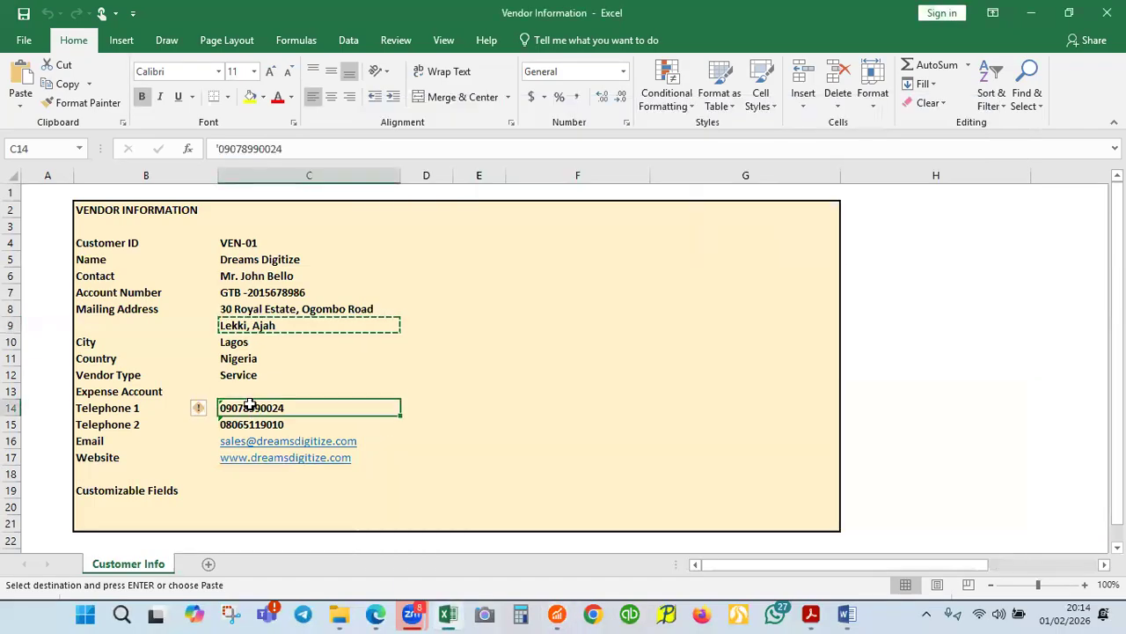
key(ctrl+c)
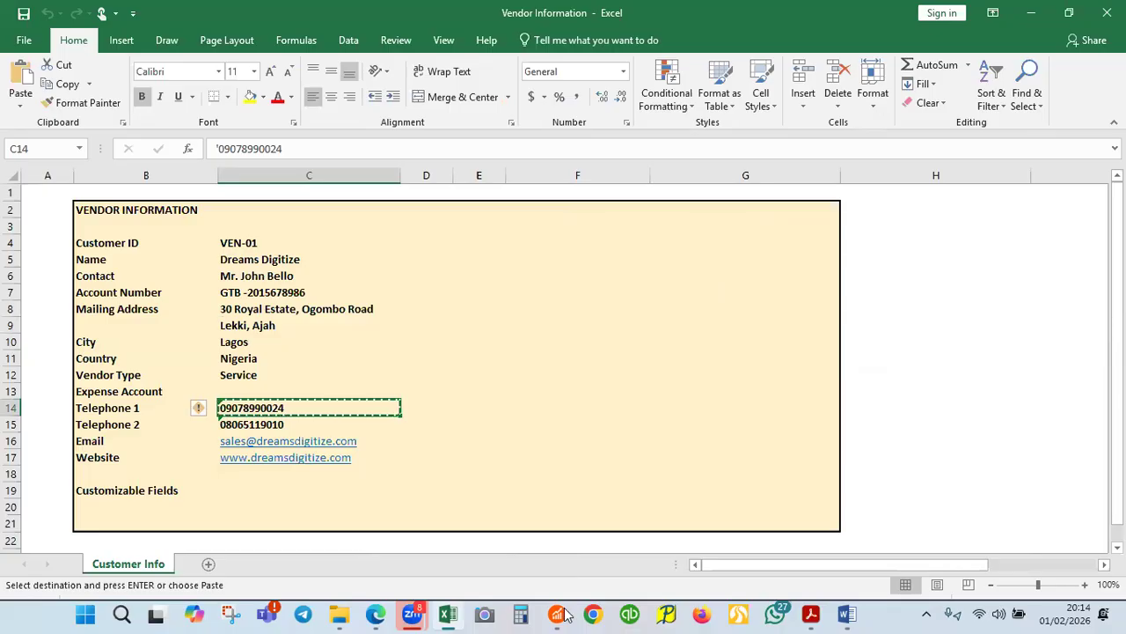
mouse_move(563, 614)
click(647, 533)
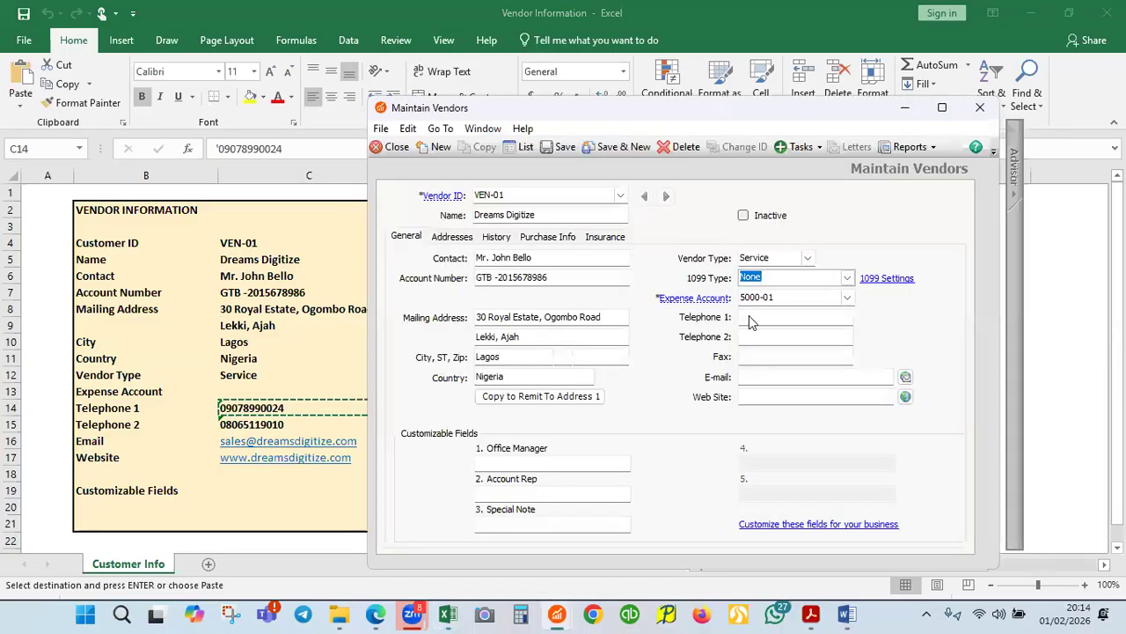
- Set the vendor's expense account to 5000-03, ADVERTS - TRAINING, from the account list
key(Tab)
click(847, 299)
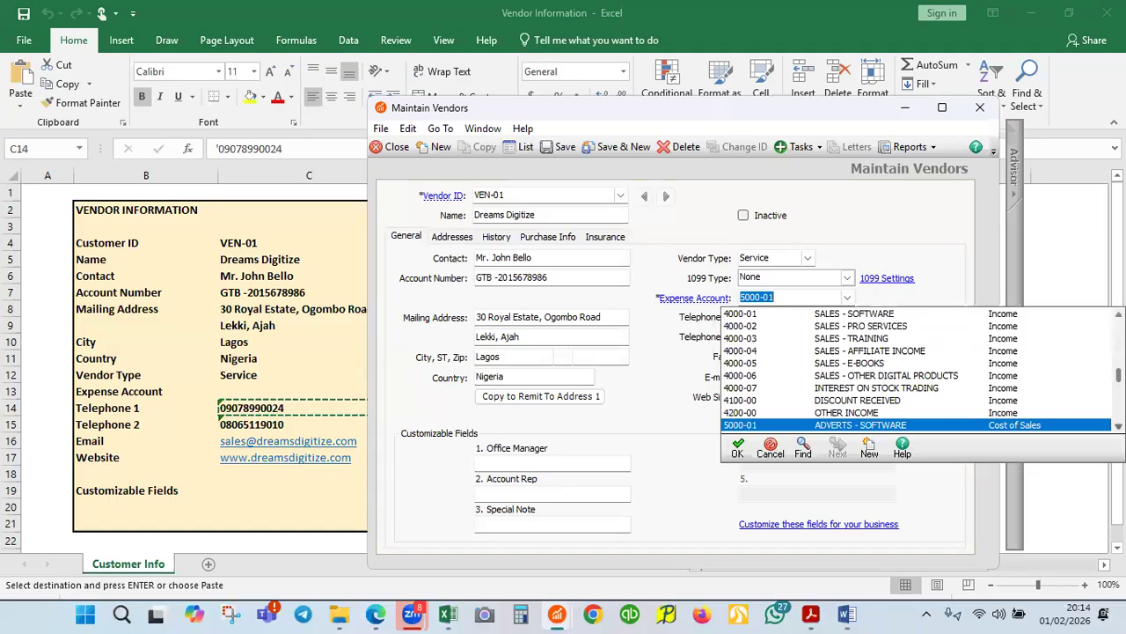
click(1119, 426)
click(1119, 426)
click(1119, 426)
click(1118, 426)
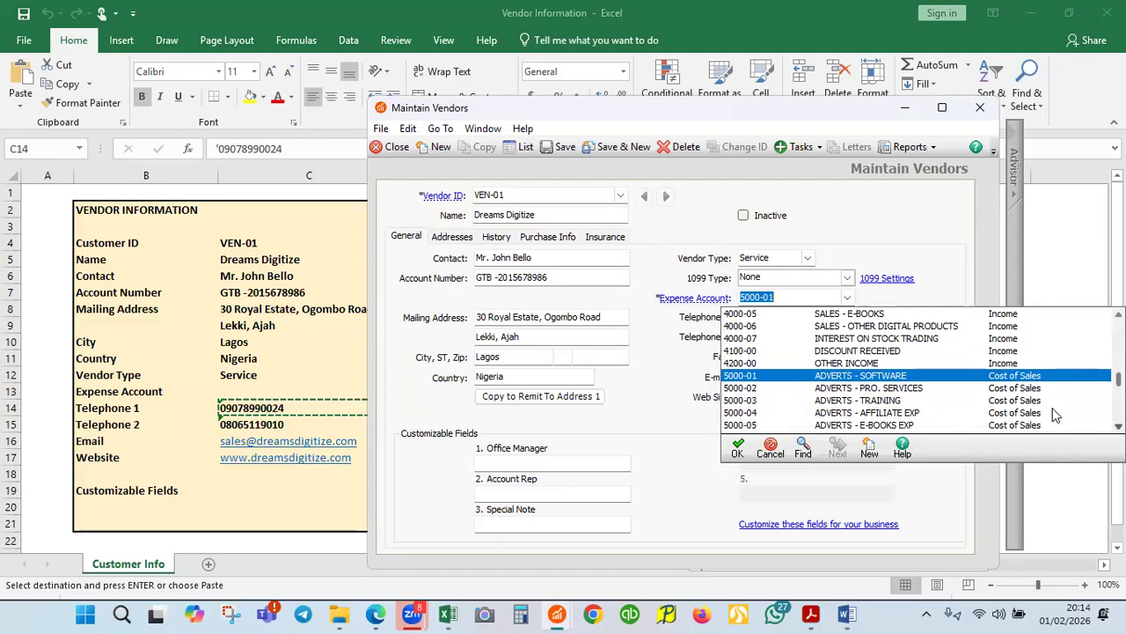
click(881, 400)
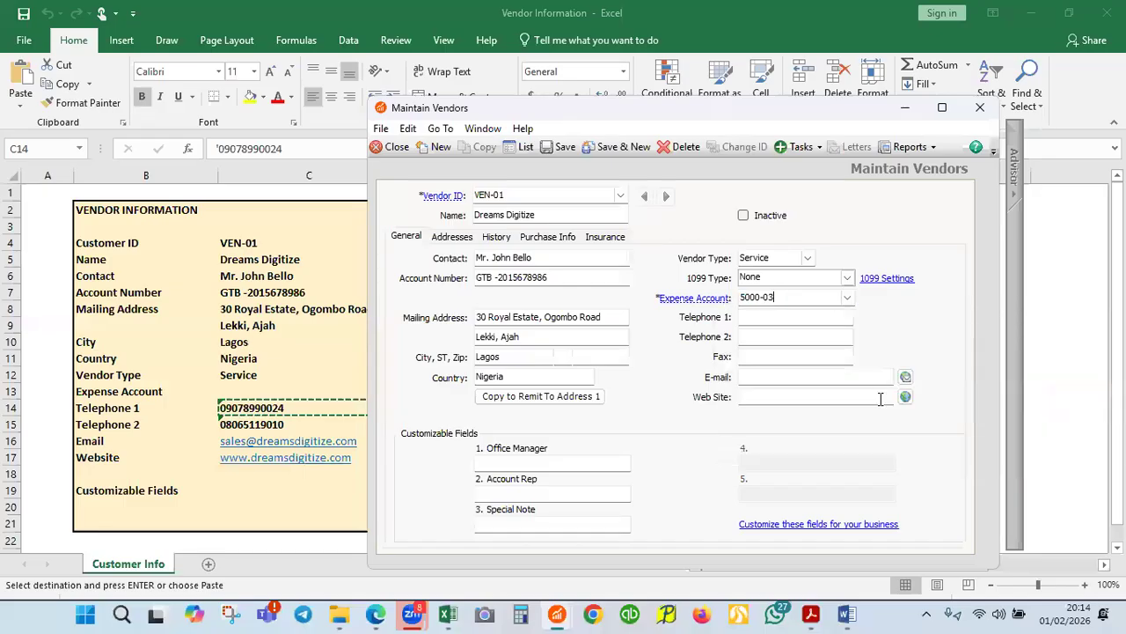
click(848, 299)
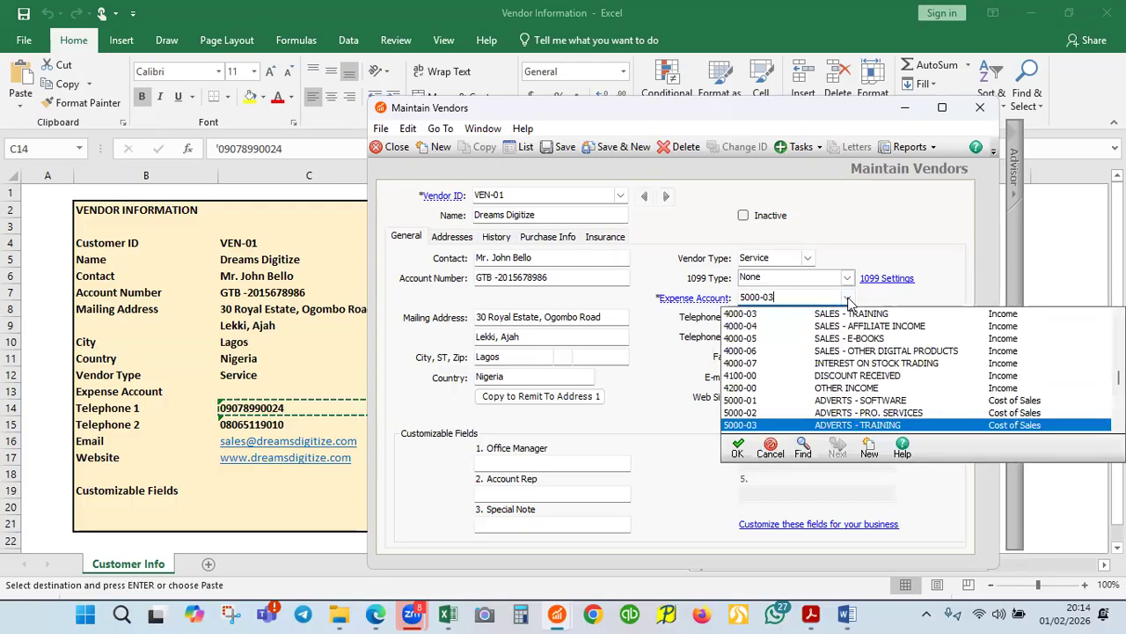
click(895, 425)
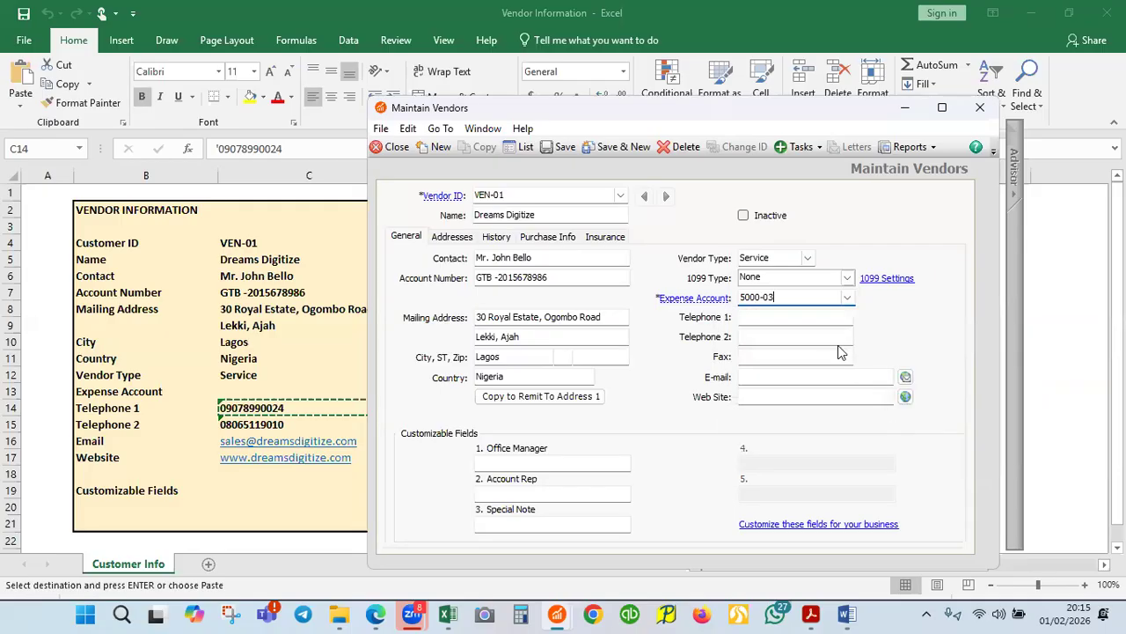
- Paste the copied number into Telephone 1, and copy the number from Excel cell C15 into Telephone 2 in Sage 50
click(761, 315)
key(ctrl+v)
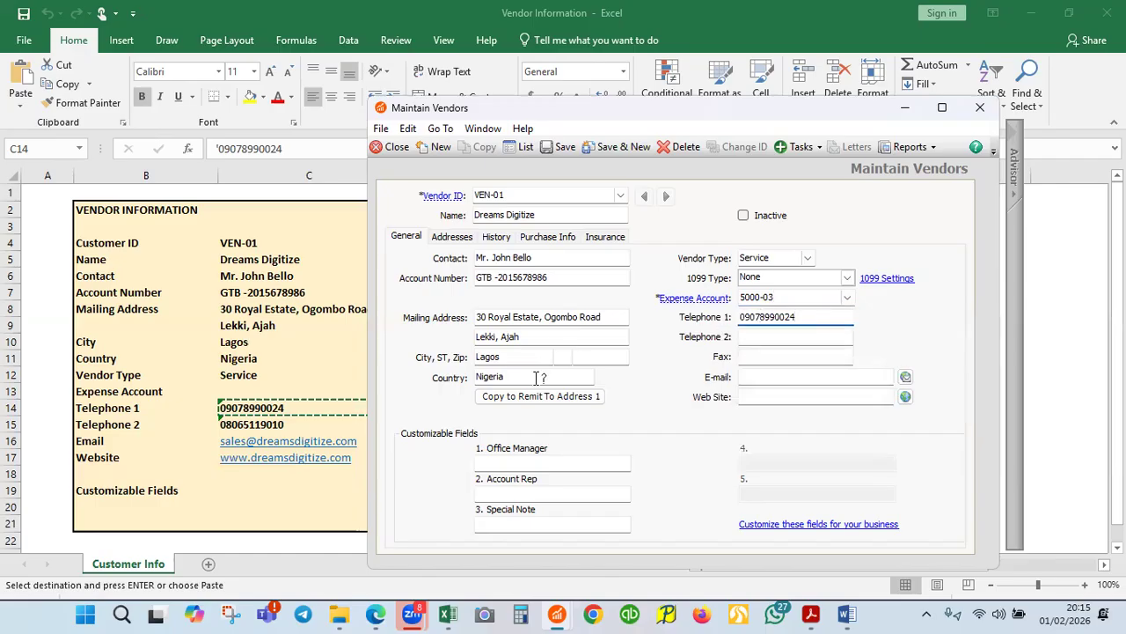
click(274, 424)
click(274, 424)
key(ctrl+c)
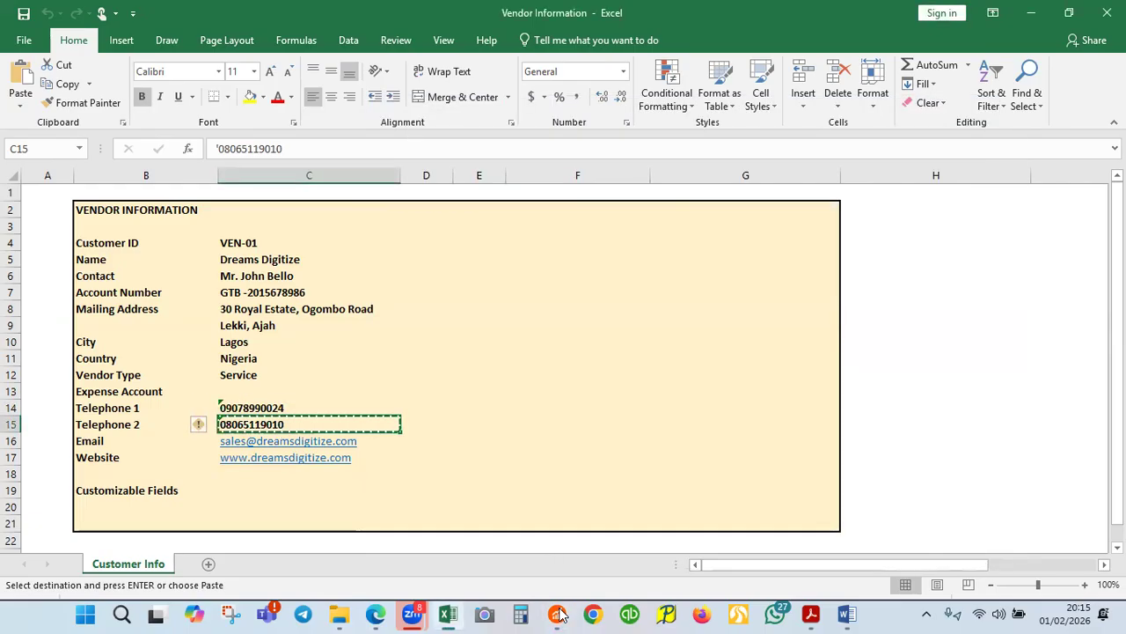
mouse_move(562, 614)
click(629, 564)
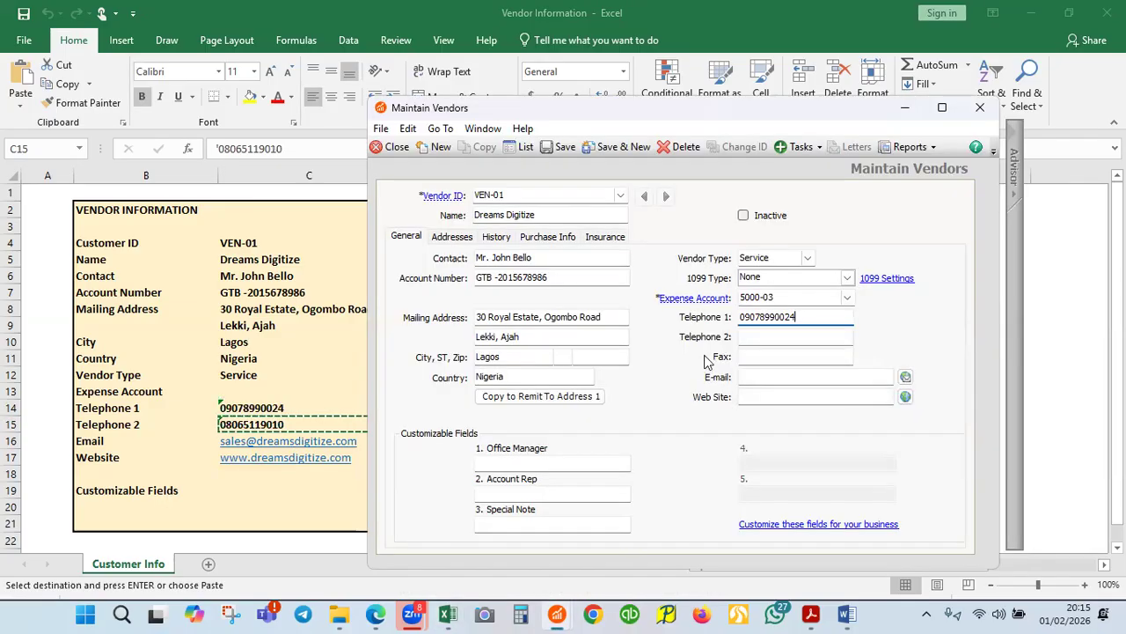
click(746, 335)
key(ctrl+v)
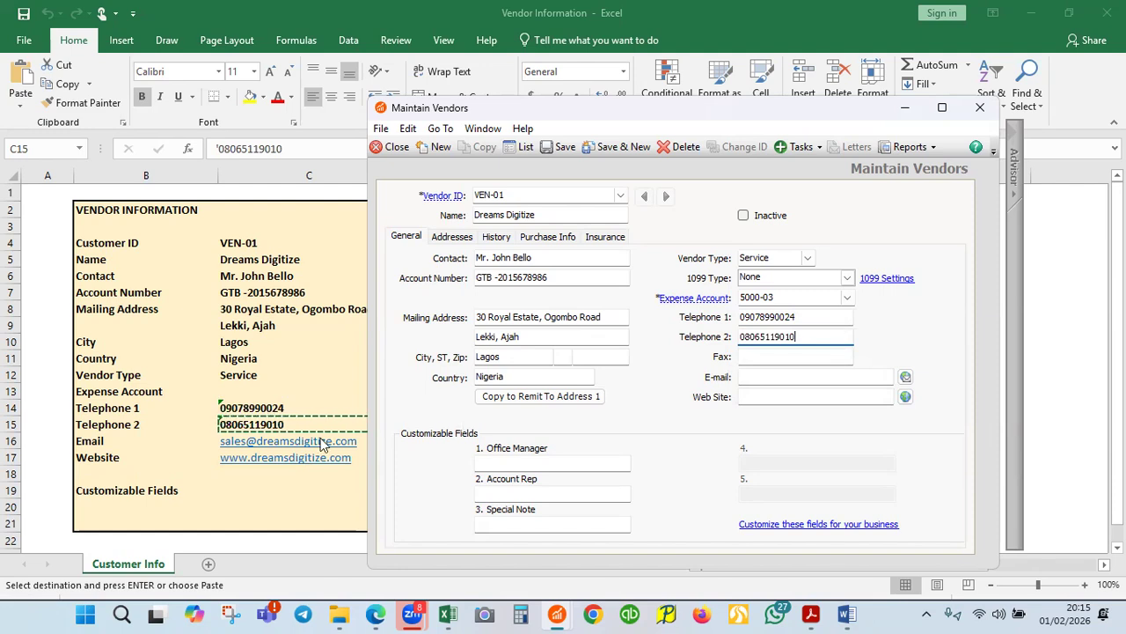
- Copy the e-mail address from cell C16 of the Excel sheet into the vendor's E-mail field in Sage 50
key(alt+Tab)
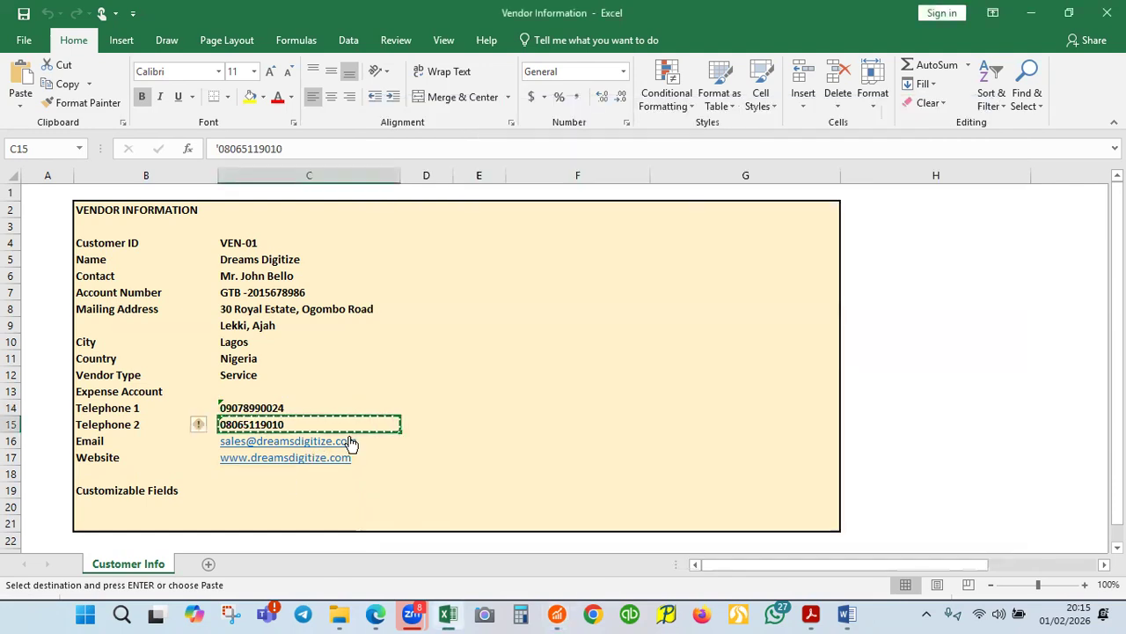
click(376, 439)
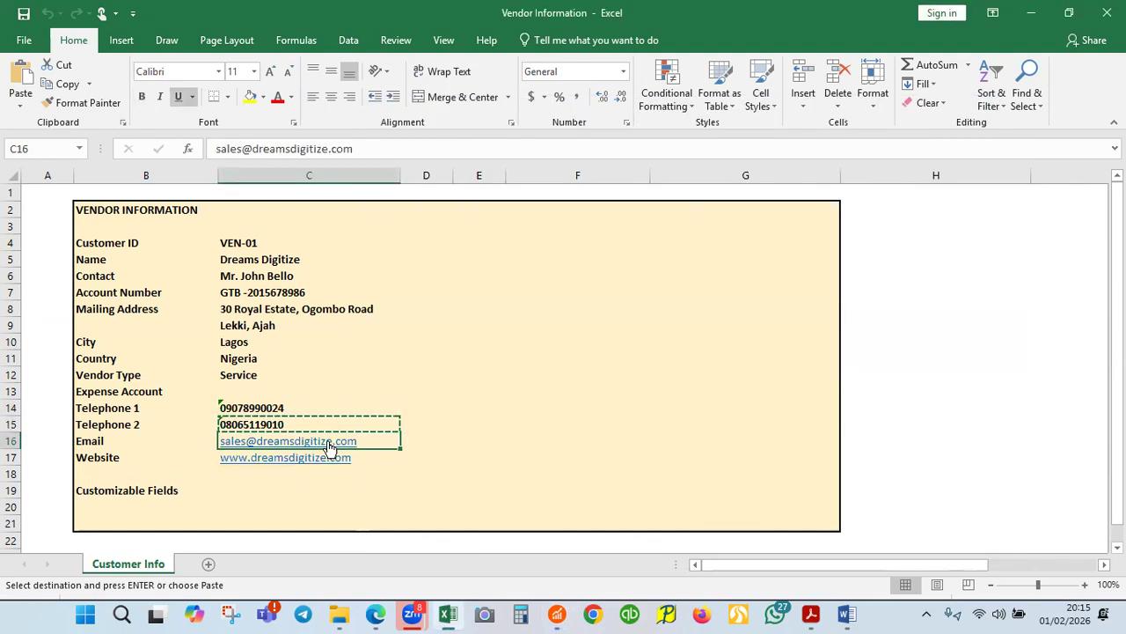
key(ctrl+c)
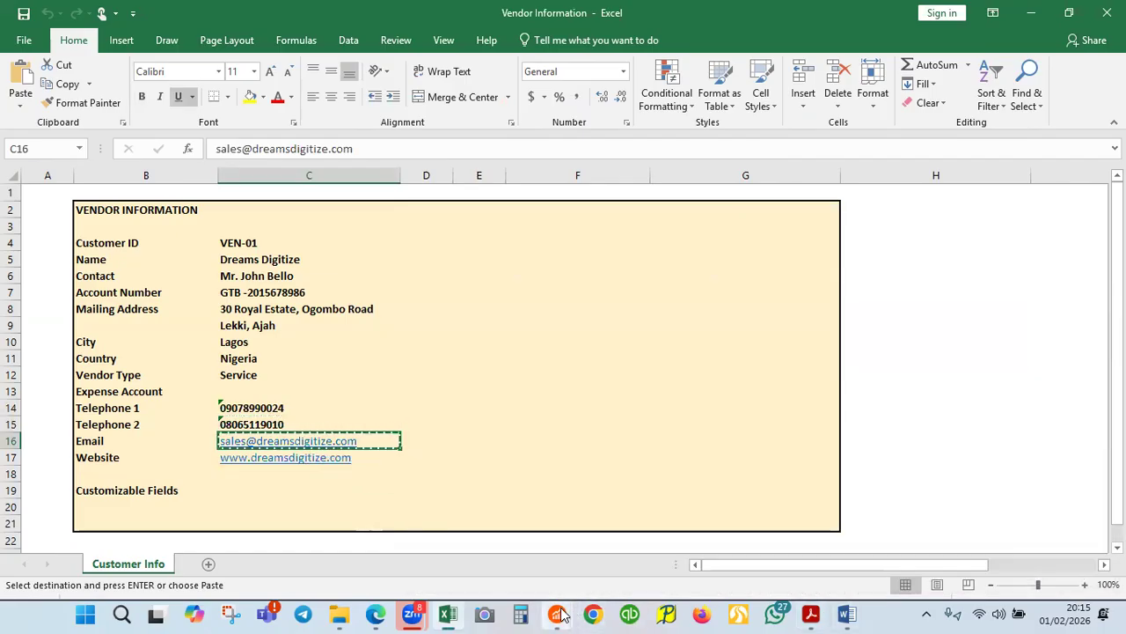
mouse_move(557, 613)
click(626, 564)
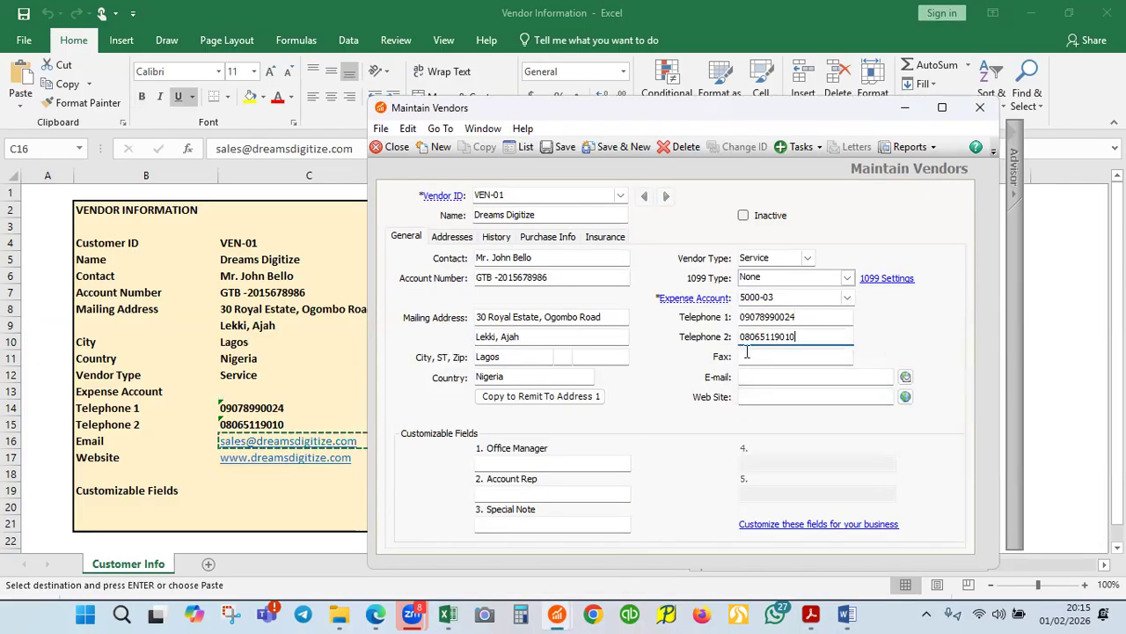
click(752, 378)
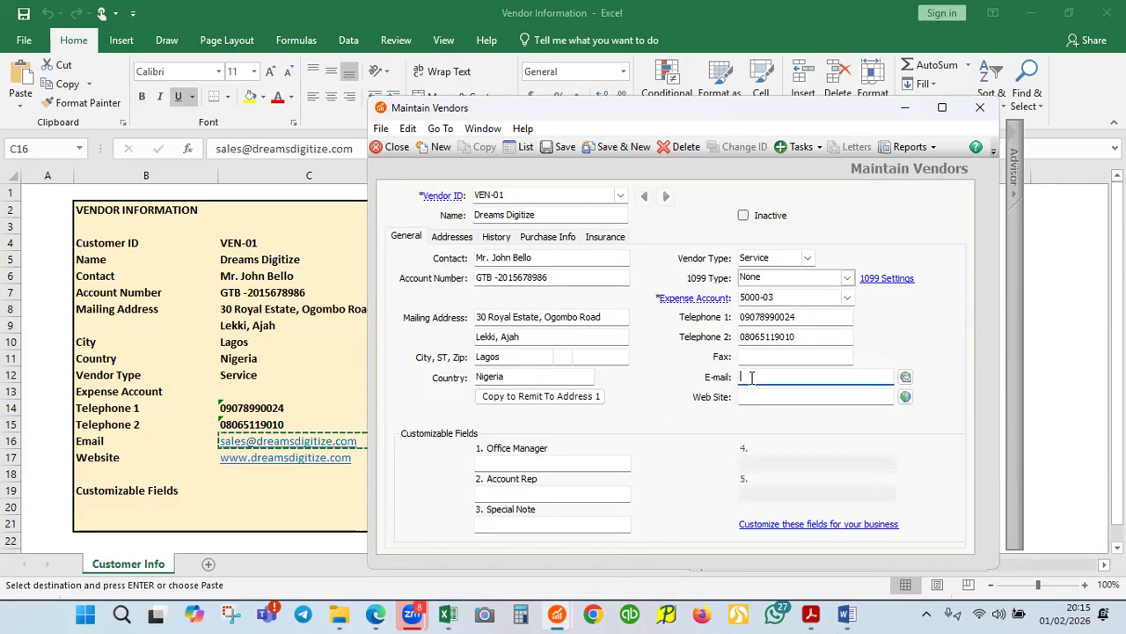
key(ctrl+v)
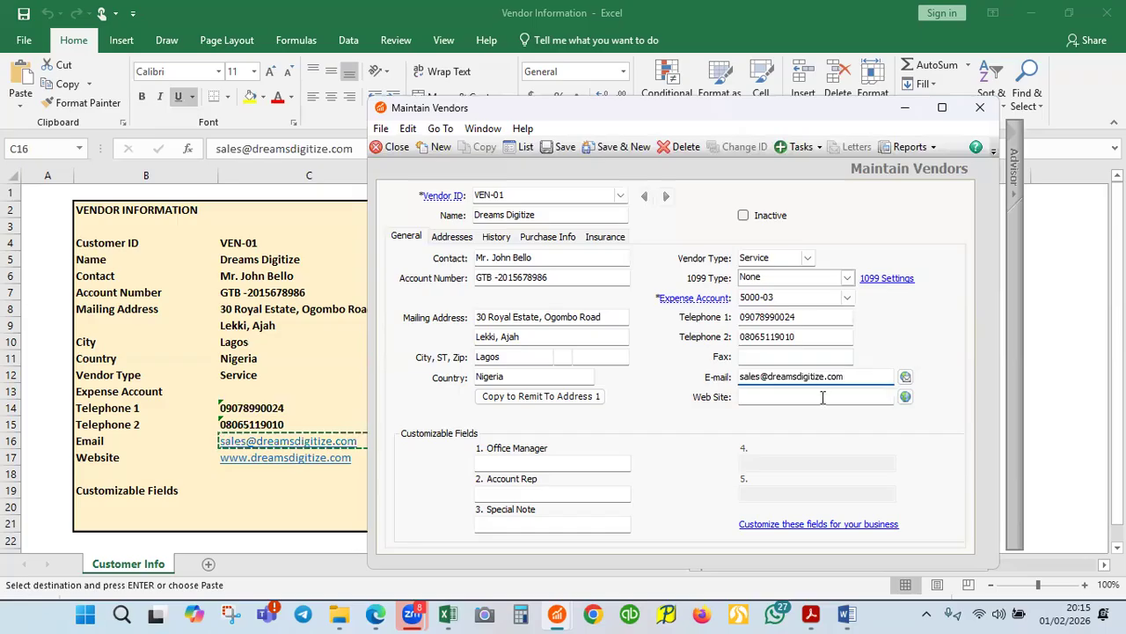
key(alt+Tab)
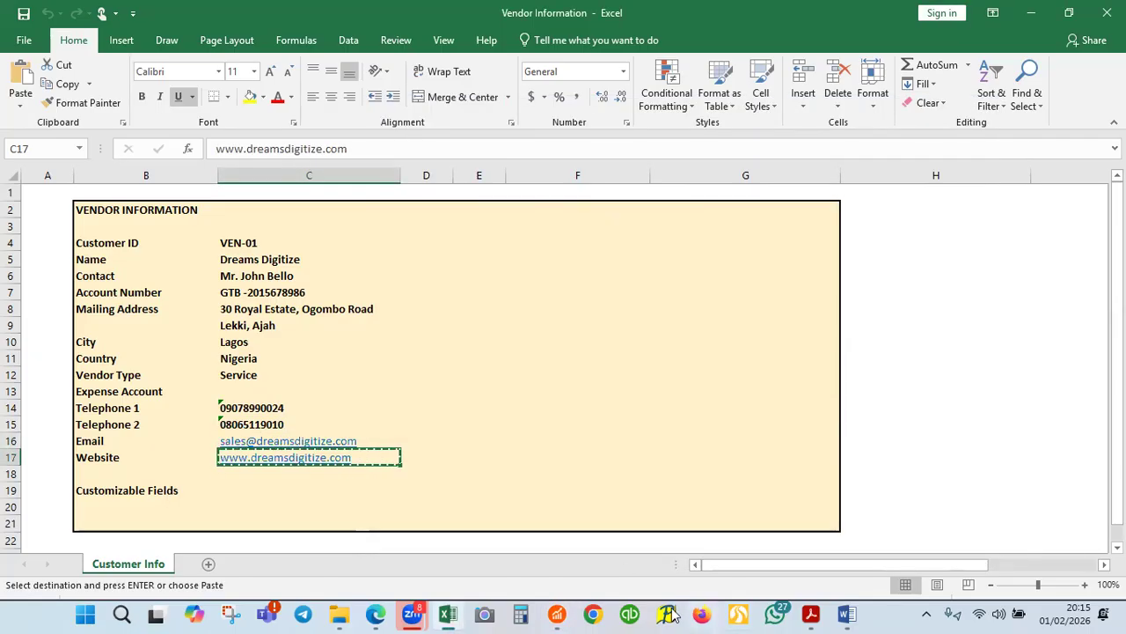
mouse_move(559, 614)
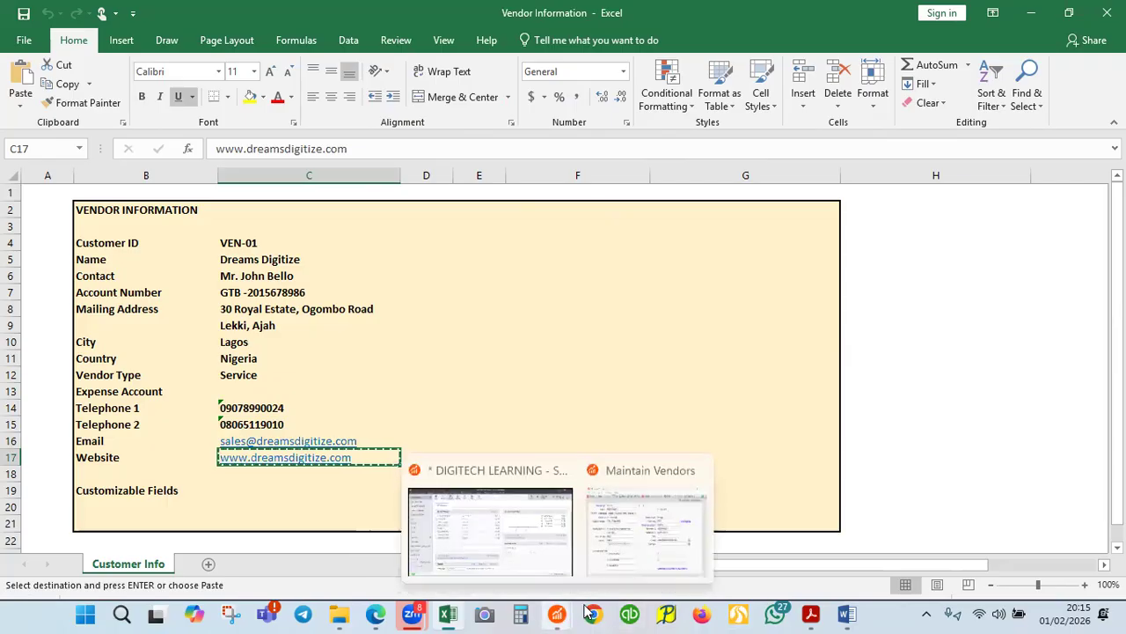
click(625, 563)
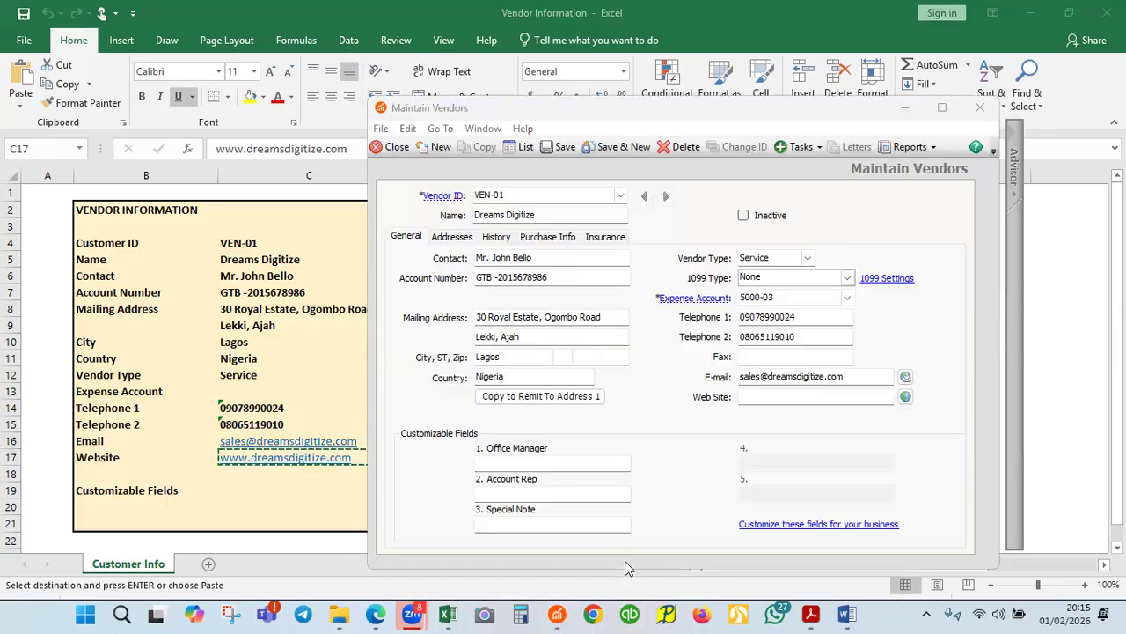
click(756, 397)
key(ctrl+v)
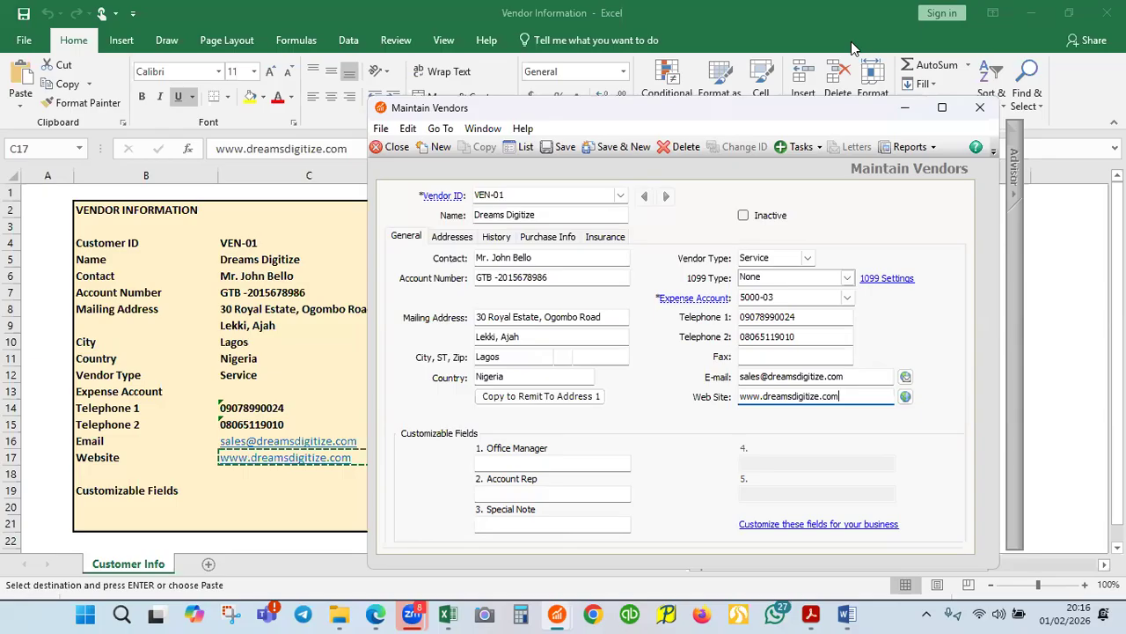
- Save the Dreams Digitize vendor record using Save & New, and close the Maintain Vendors window
click(1035, 14)
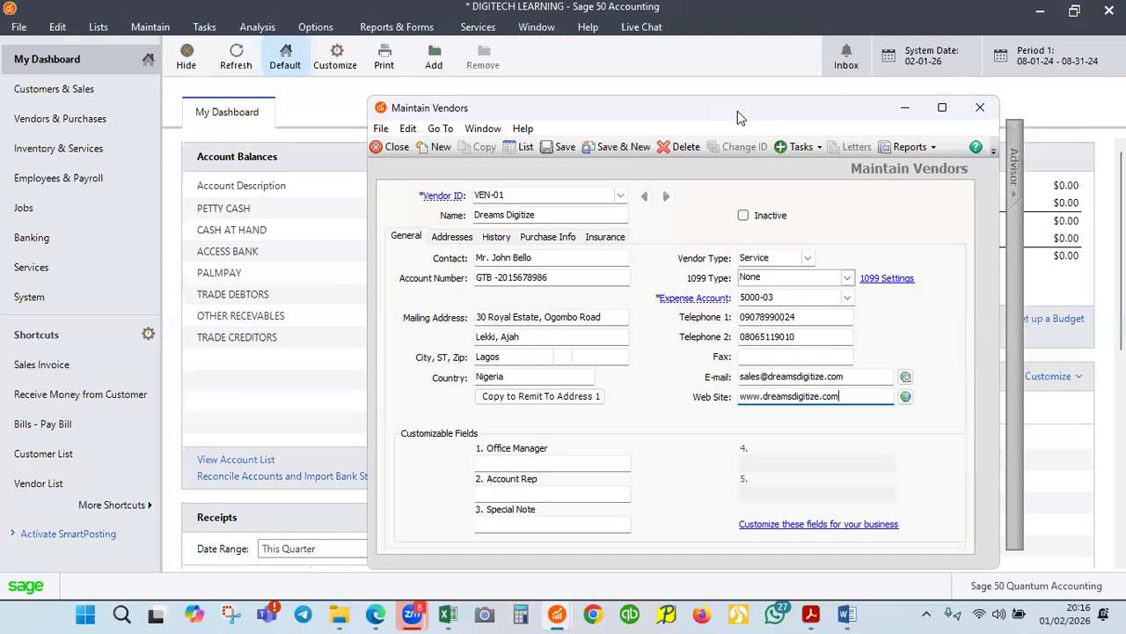
drag(737, 111, 556, 61)
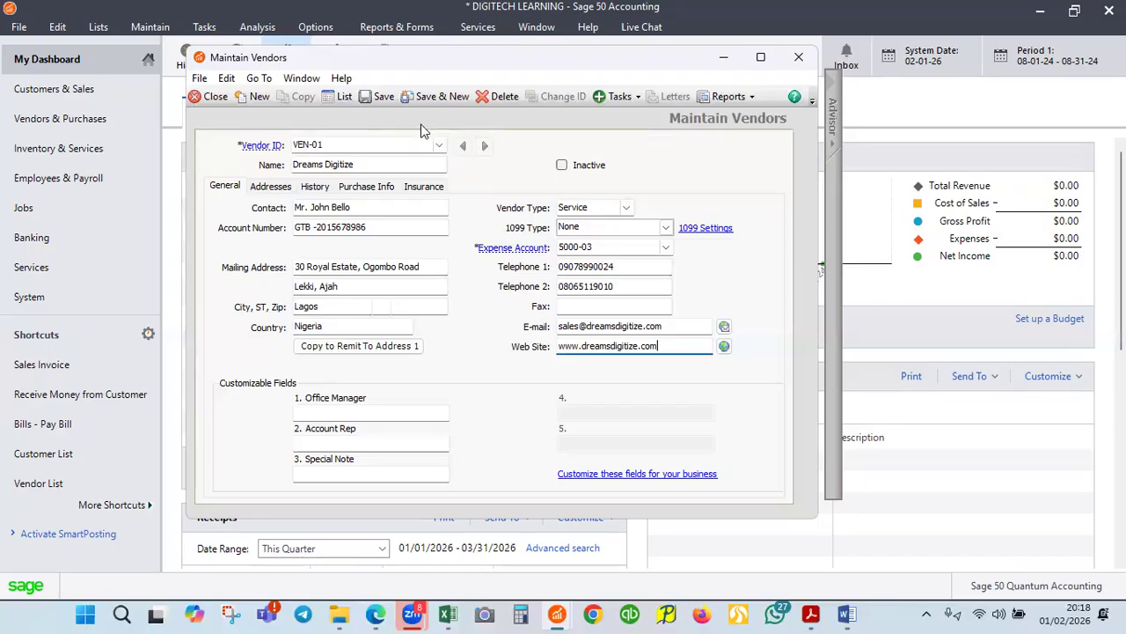
click(429, 98)
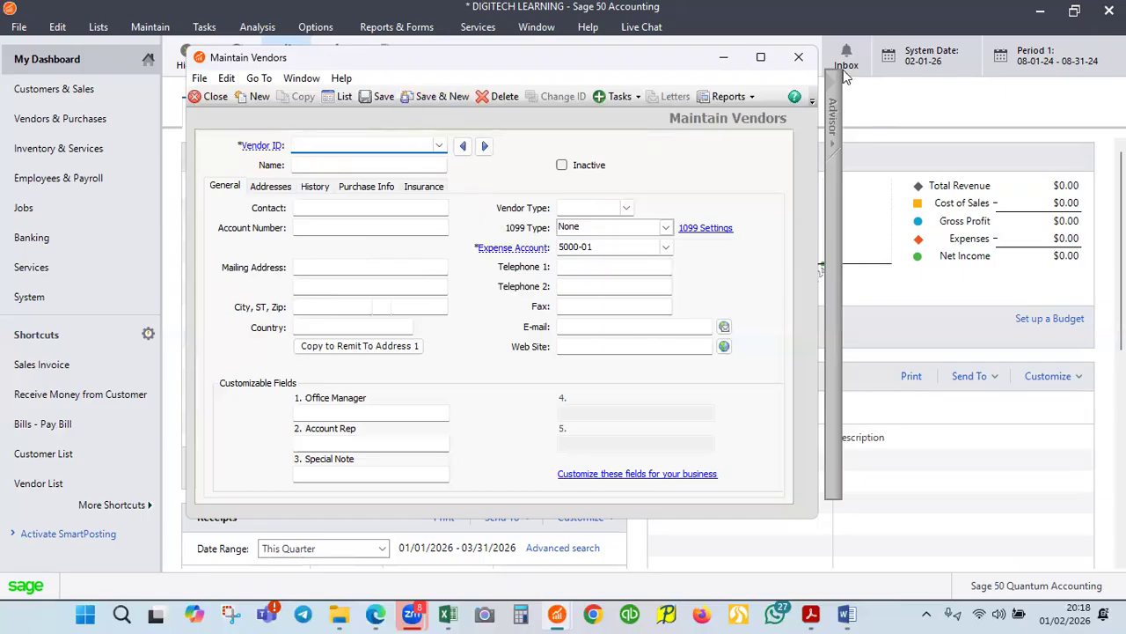
click(798, 60)
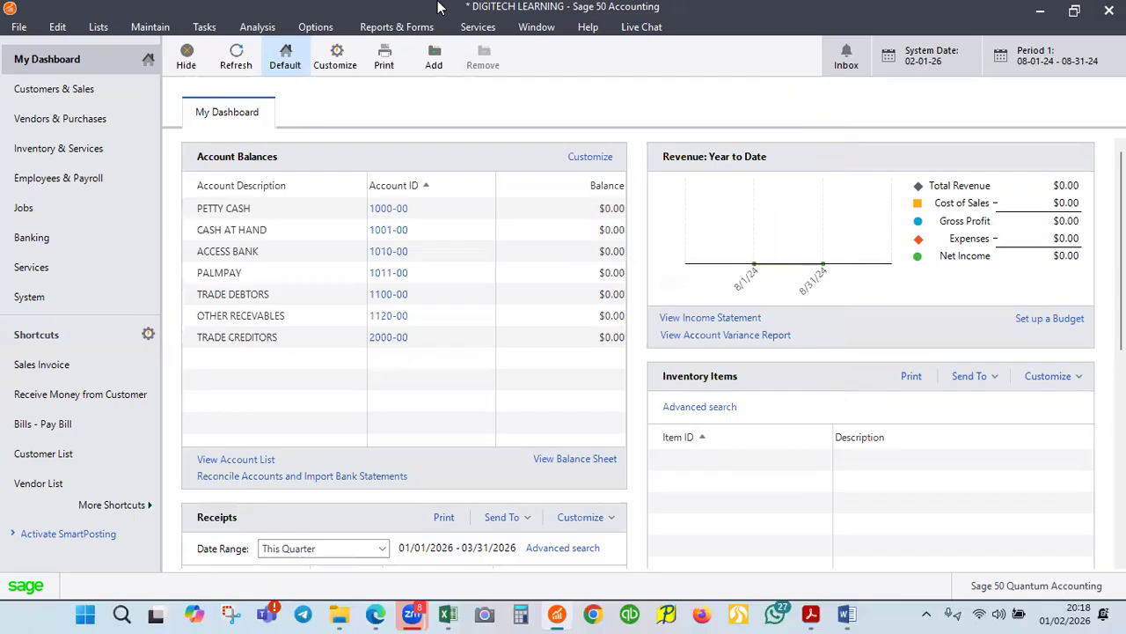
- Reopen vendor maintenance and bring up the saved VEN-01 record to review its details
click(152, 27)
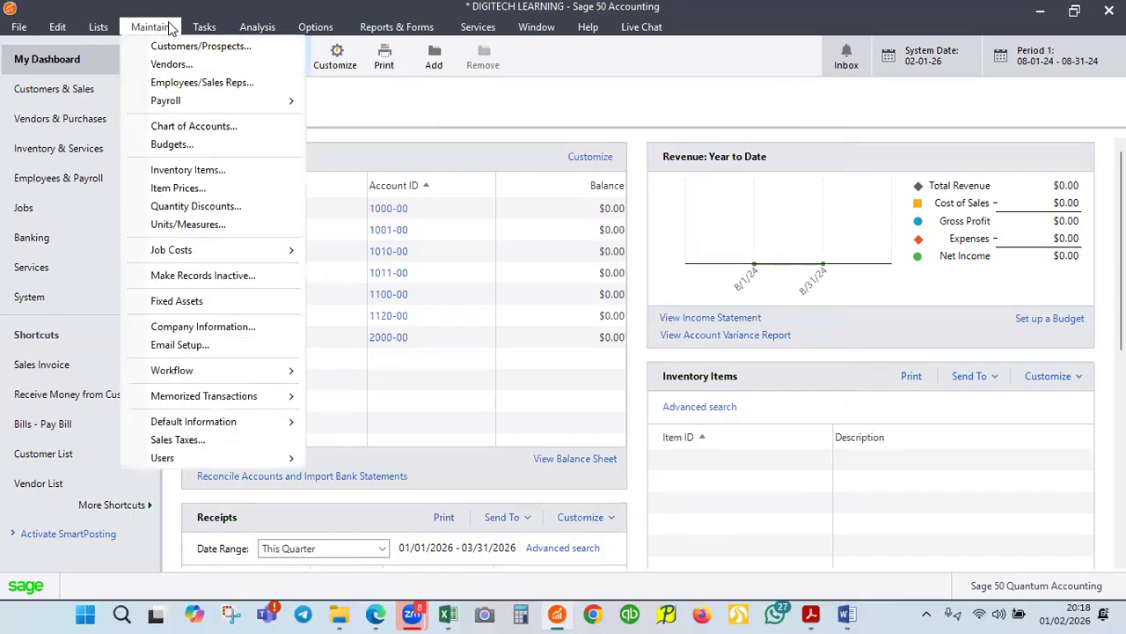
click(180, 65)
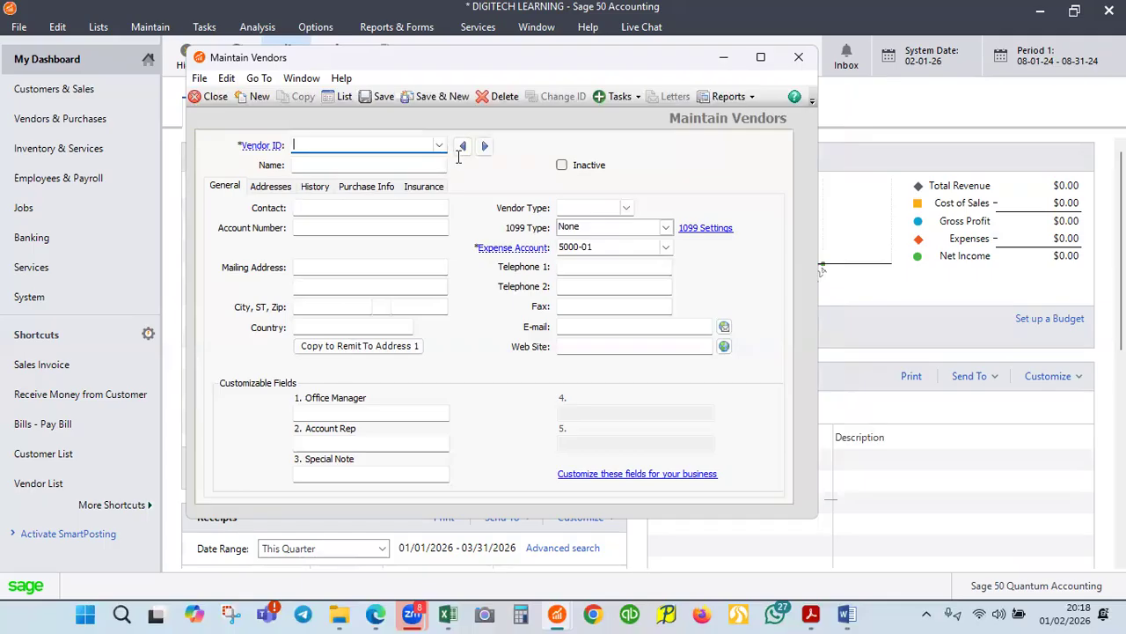
click(463, 147)
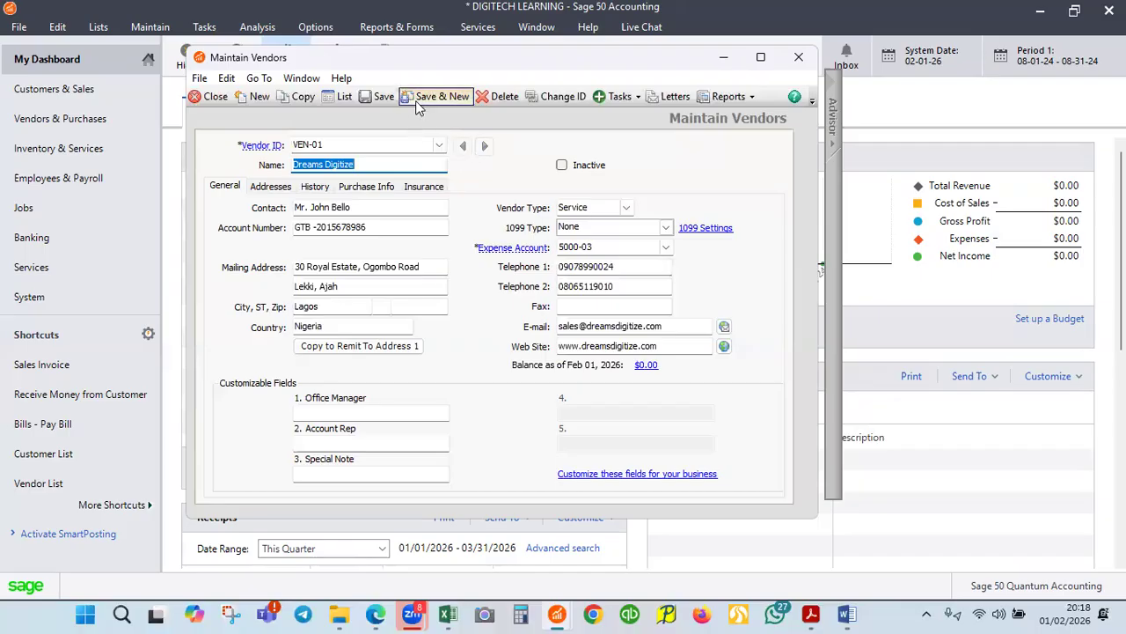
- Leave the VEN-01 record using Save & New, and view the Vendor List in a maximized window
click(437, 98)
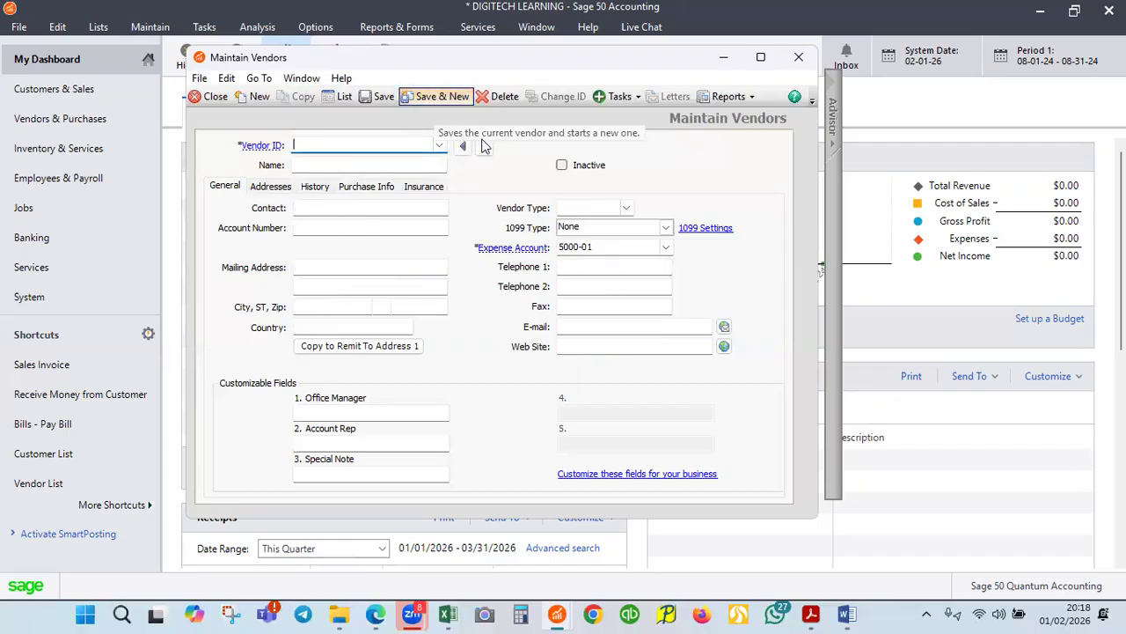
click(344, 96)
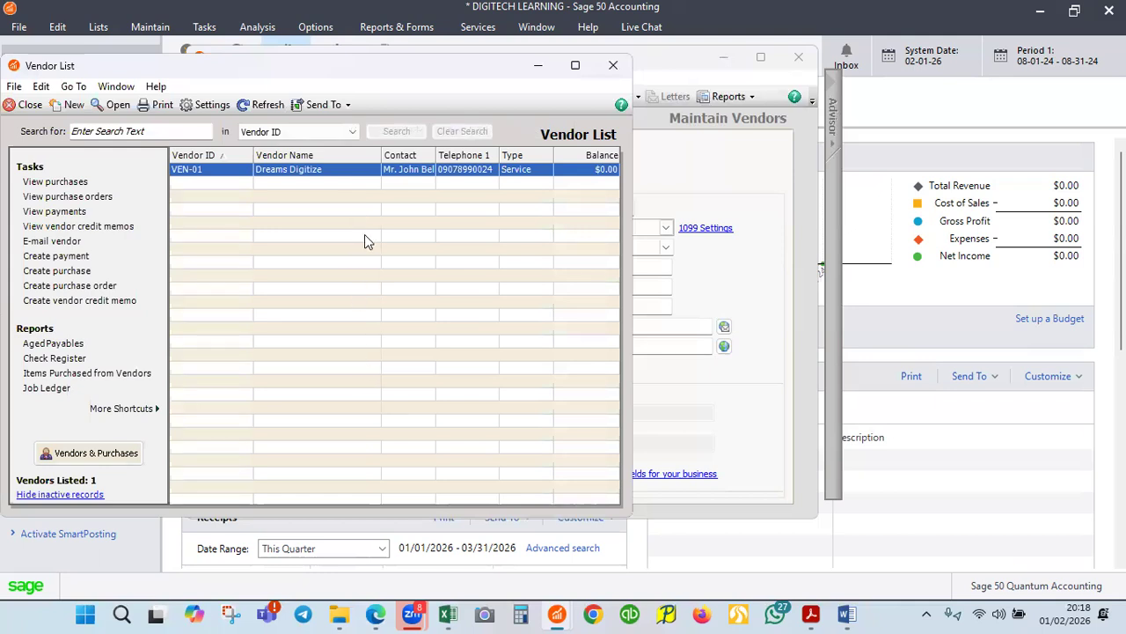
click(575, 65)
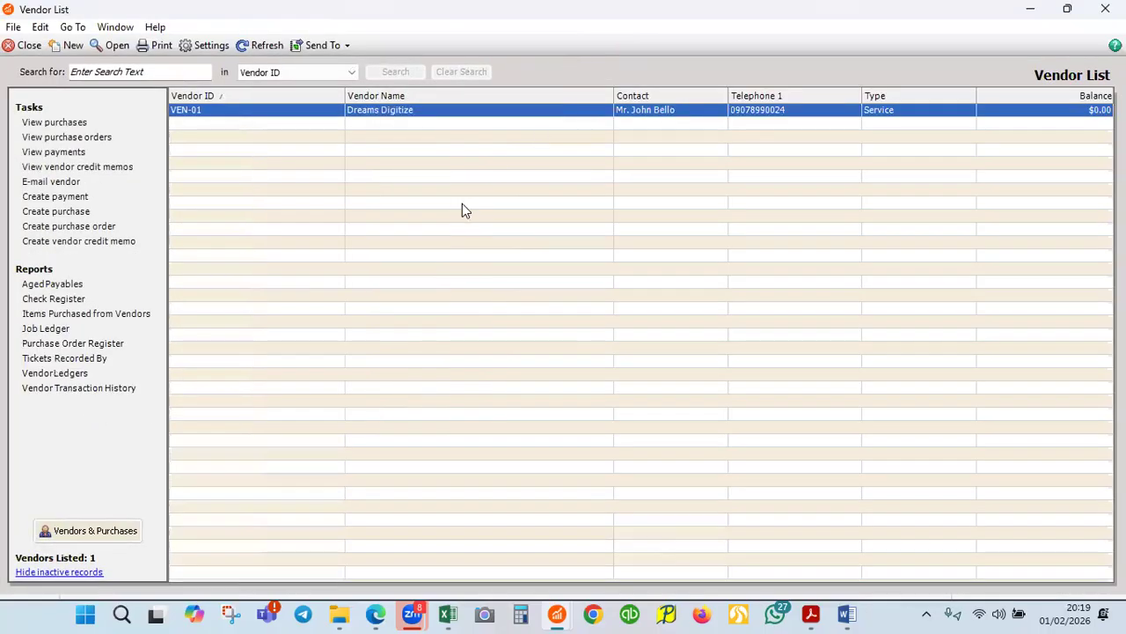
- Look at the export formats available for the Vendor List
click(348, 48)
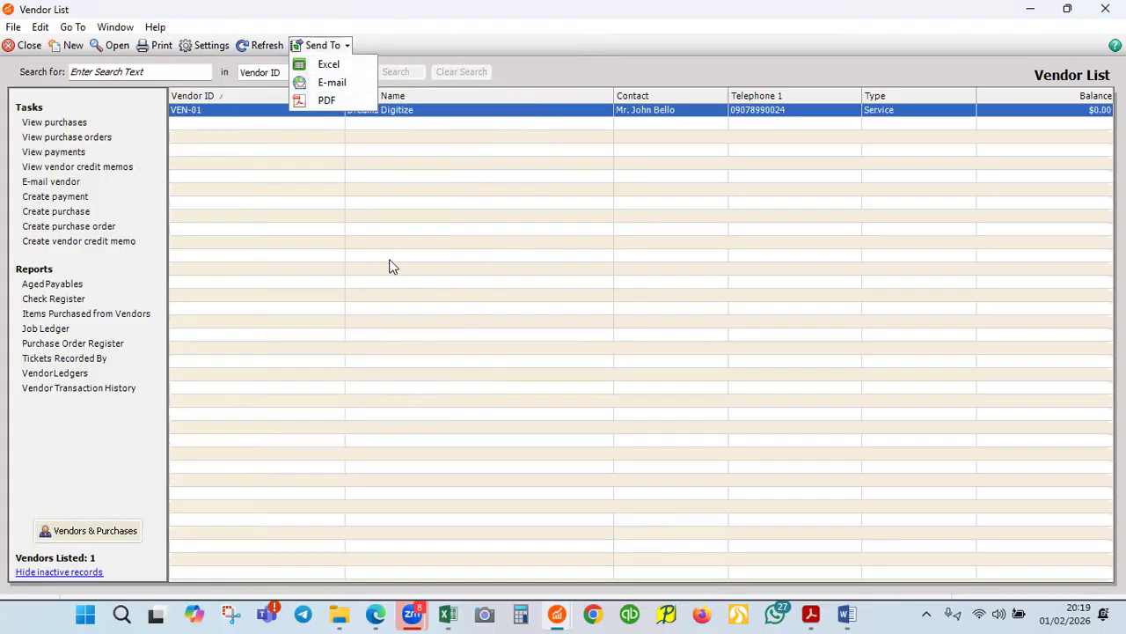
click(400, 235)
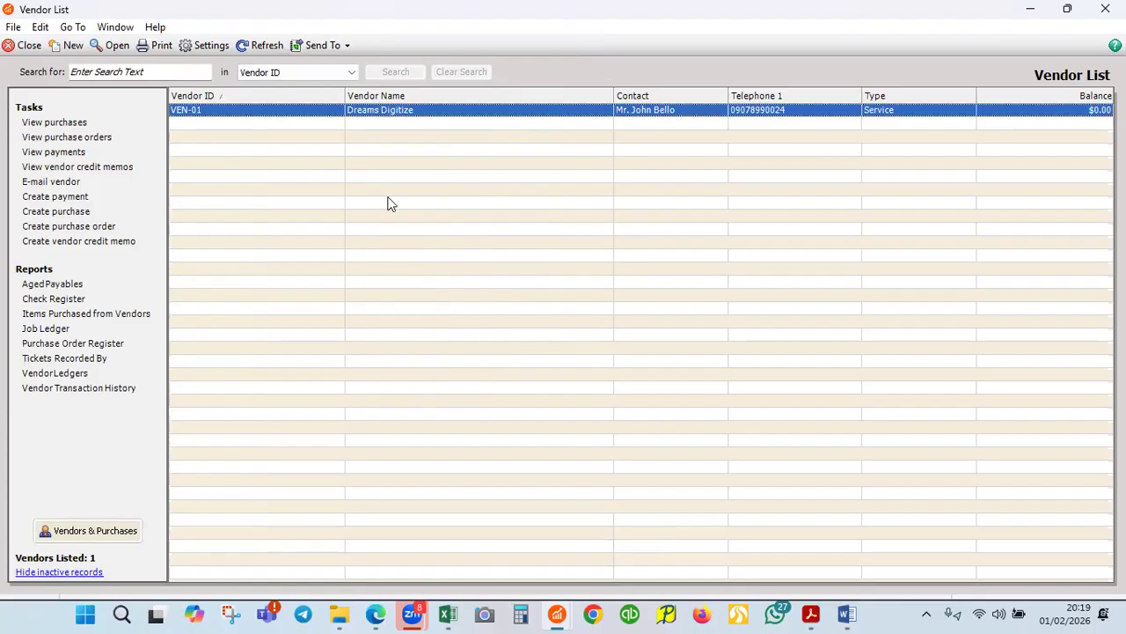
click(346, 48)
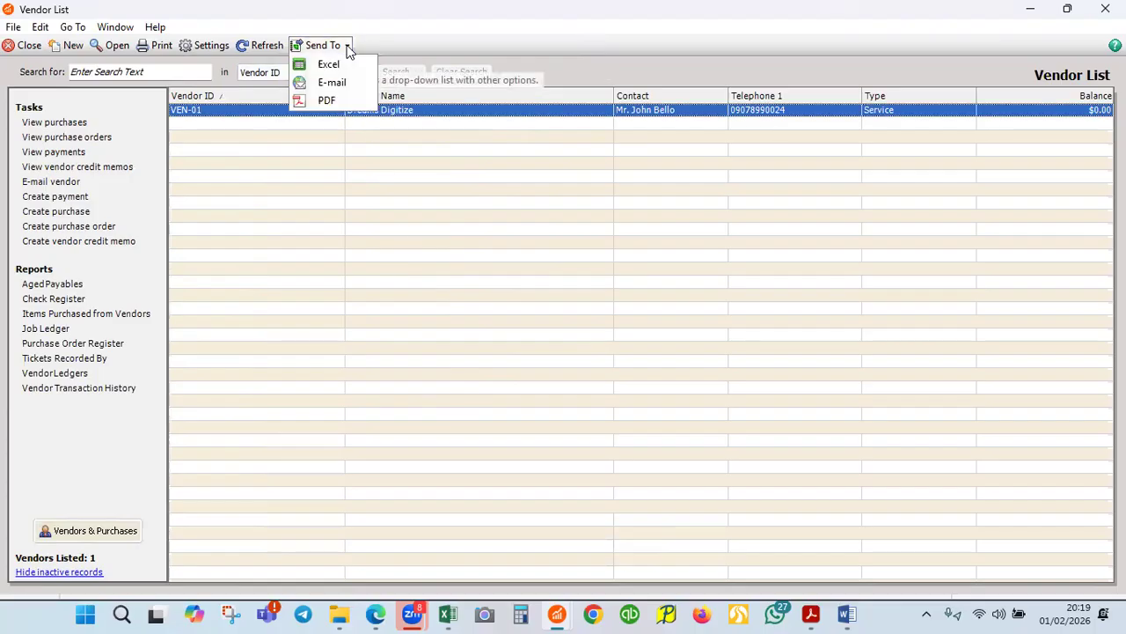
click(376, 236)
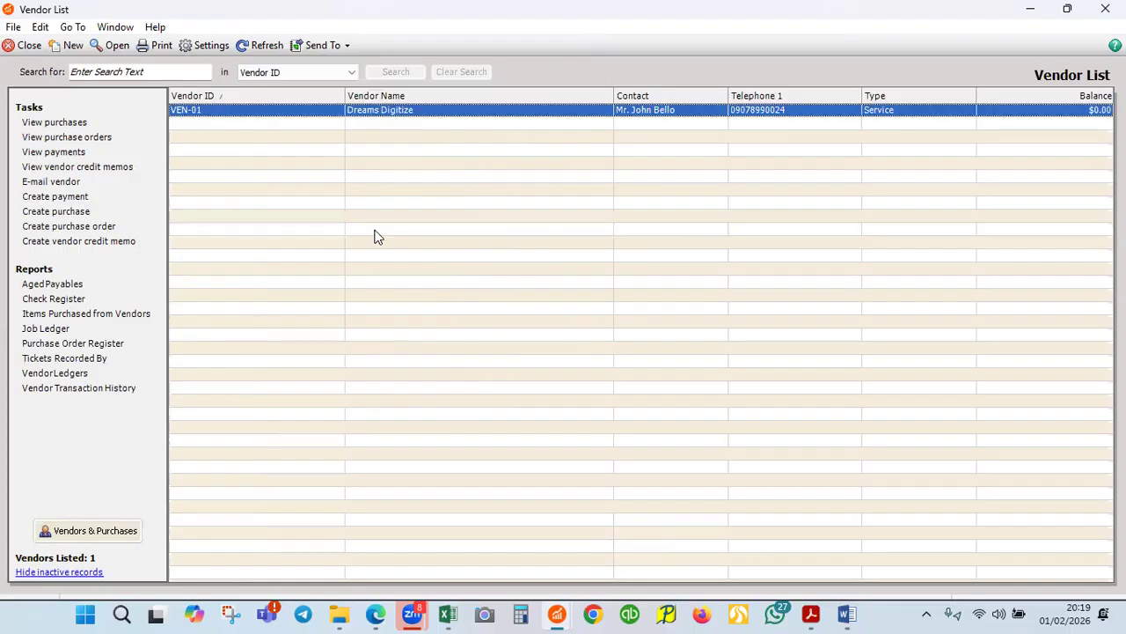
- Open the Dreams Digitize record from the Vendor List to review its details, and close both the record and the list
double_click(426, 111)
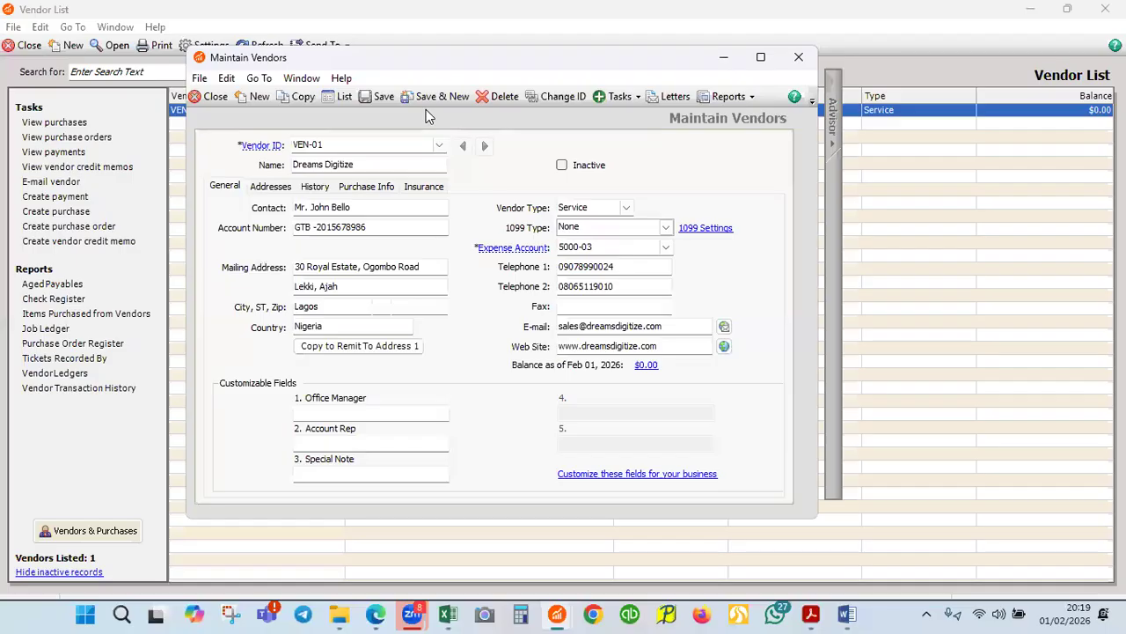
click(803, 58)
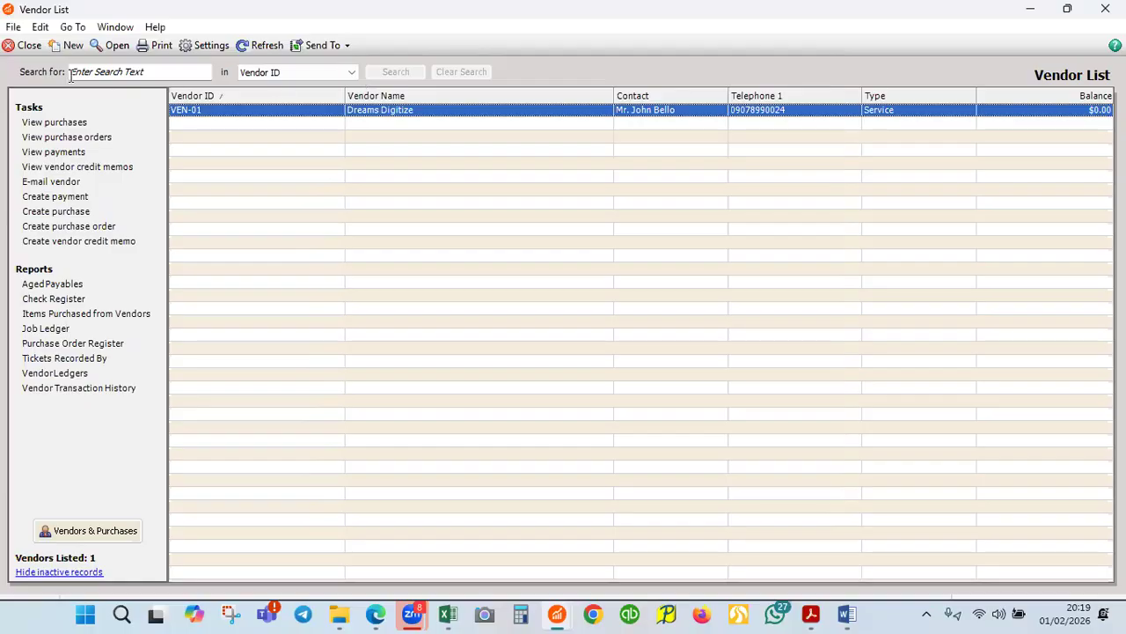
click(25, 45)
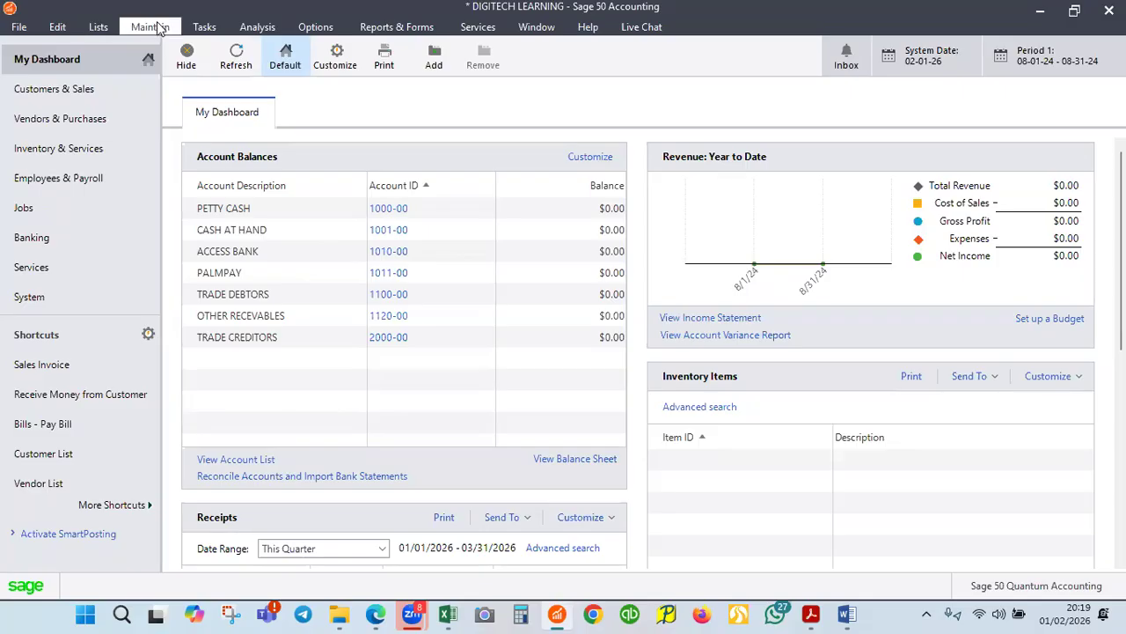
- View the DigiTech - Customer List report among the Accounts Receivable reports, and close it after reviewing its layout
click(411, 32)
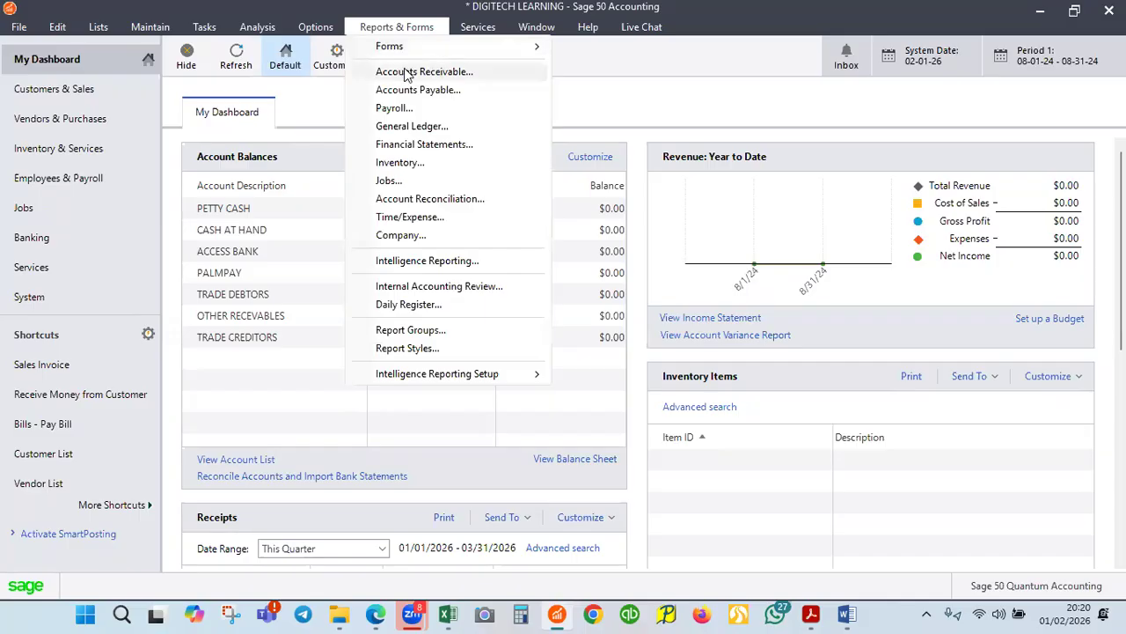
click(456, 74)
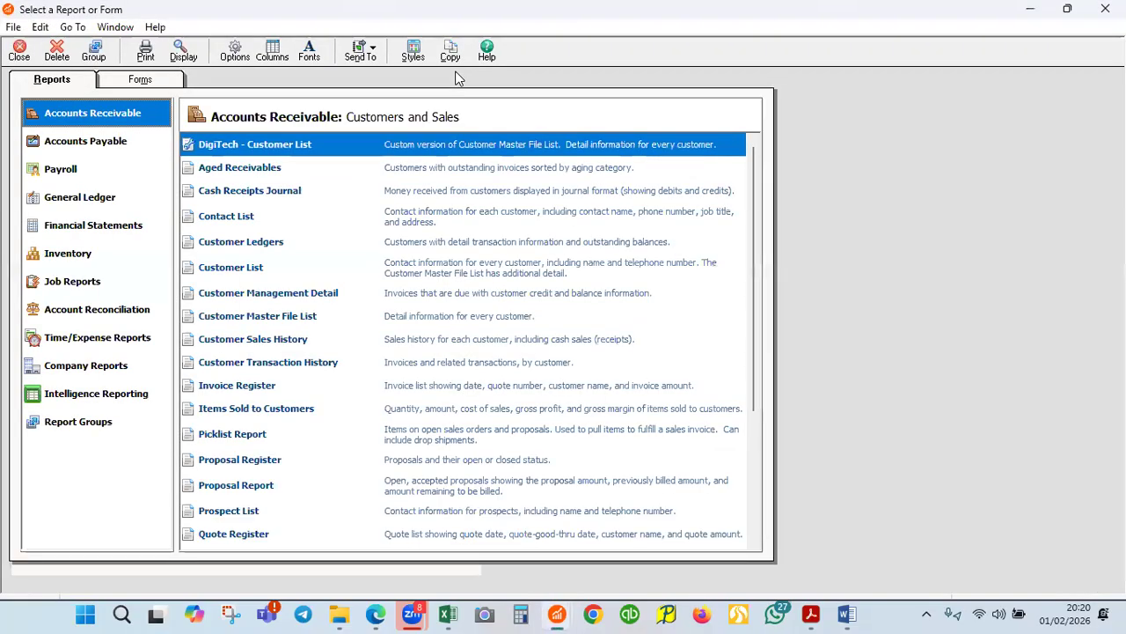
double_click(289, 144)
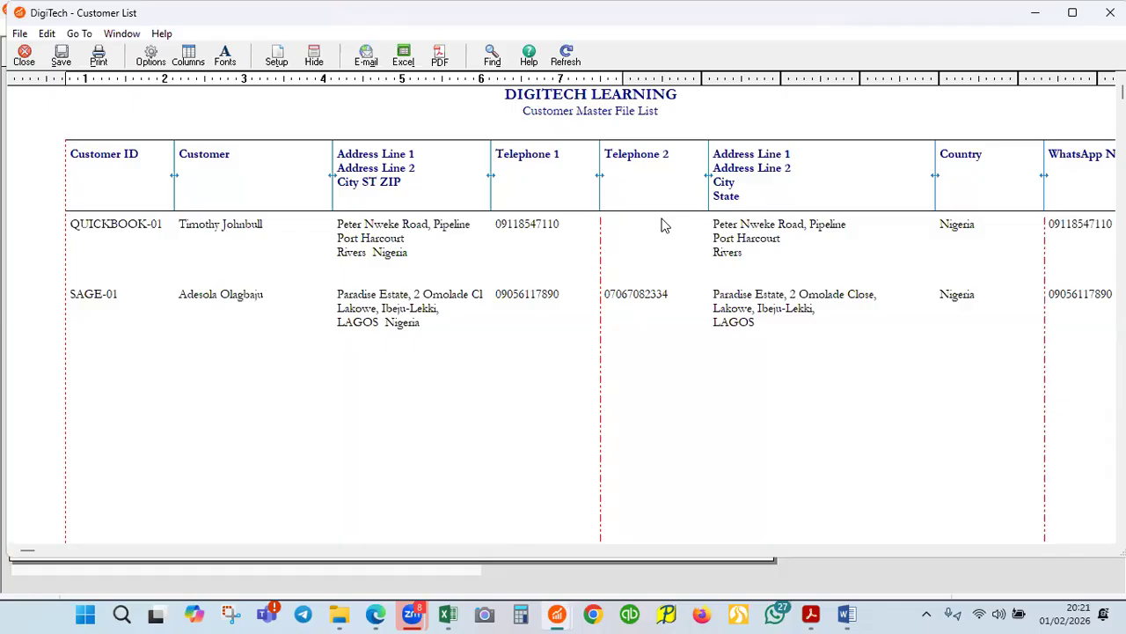
click(33, 58)
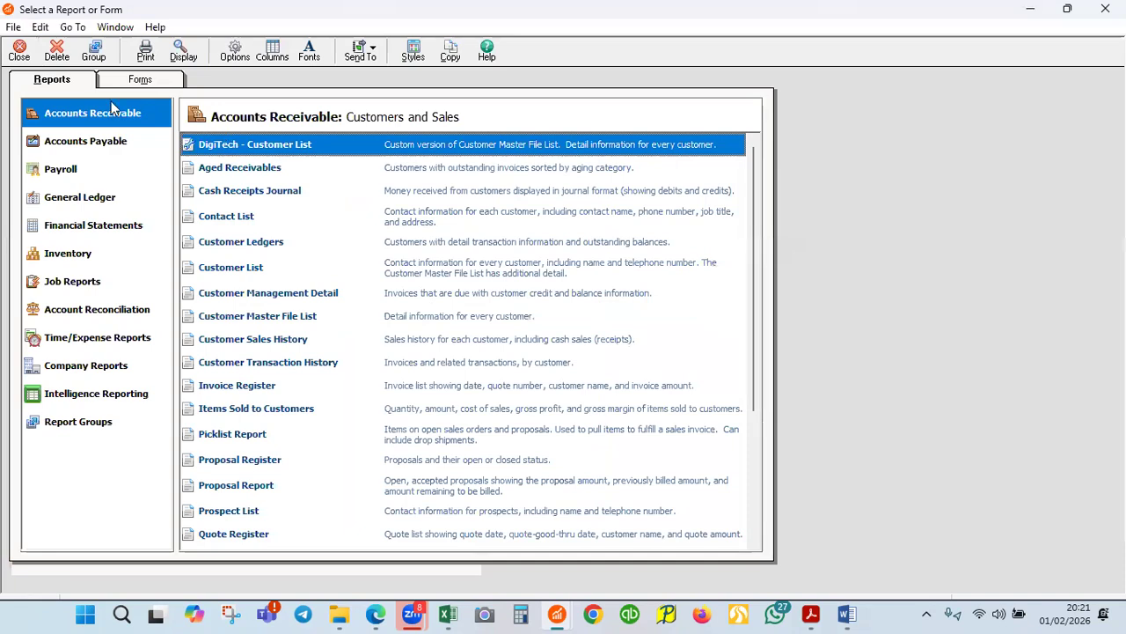
- Display the Vendor Master File List report from Accounts Payable and bring up its column settings
click(106, 145)
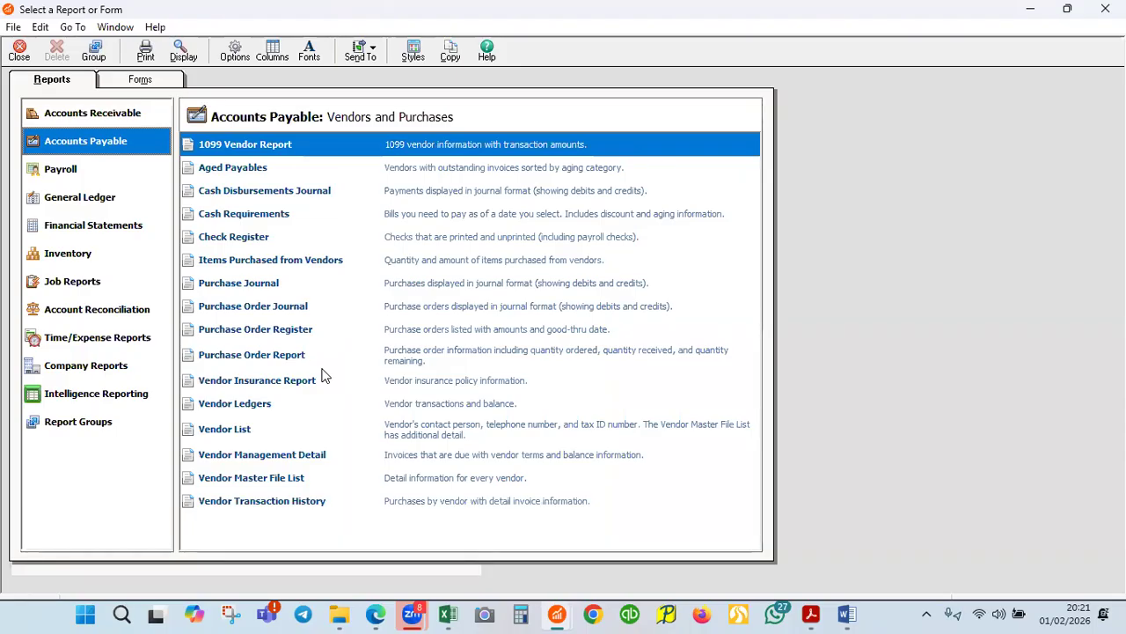
double_click(289, 477)
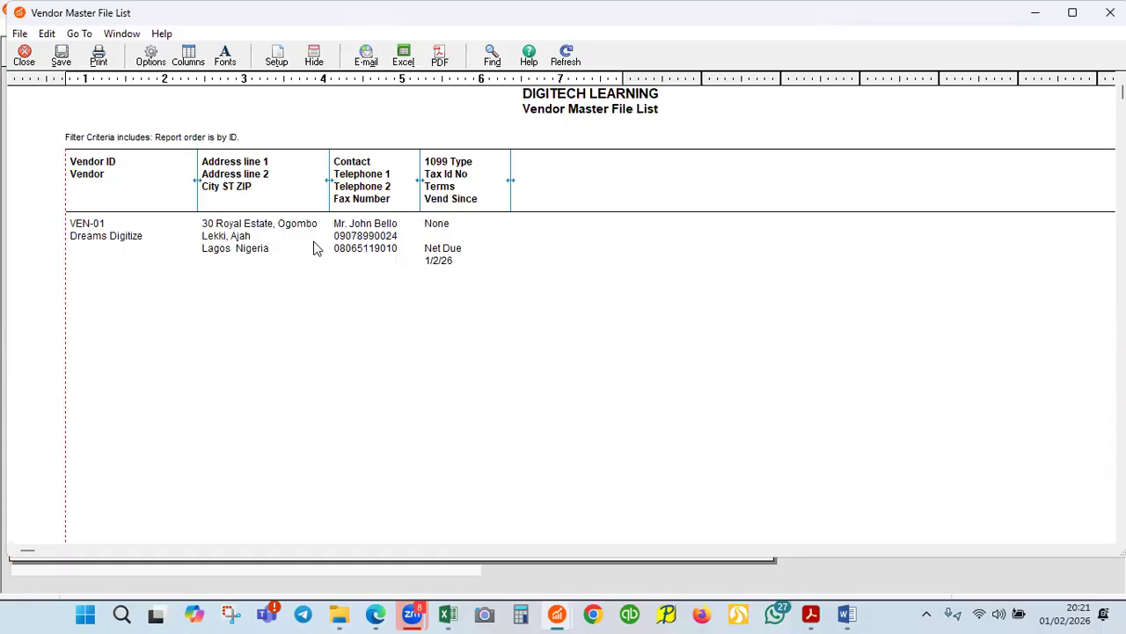
click(190, 62)
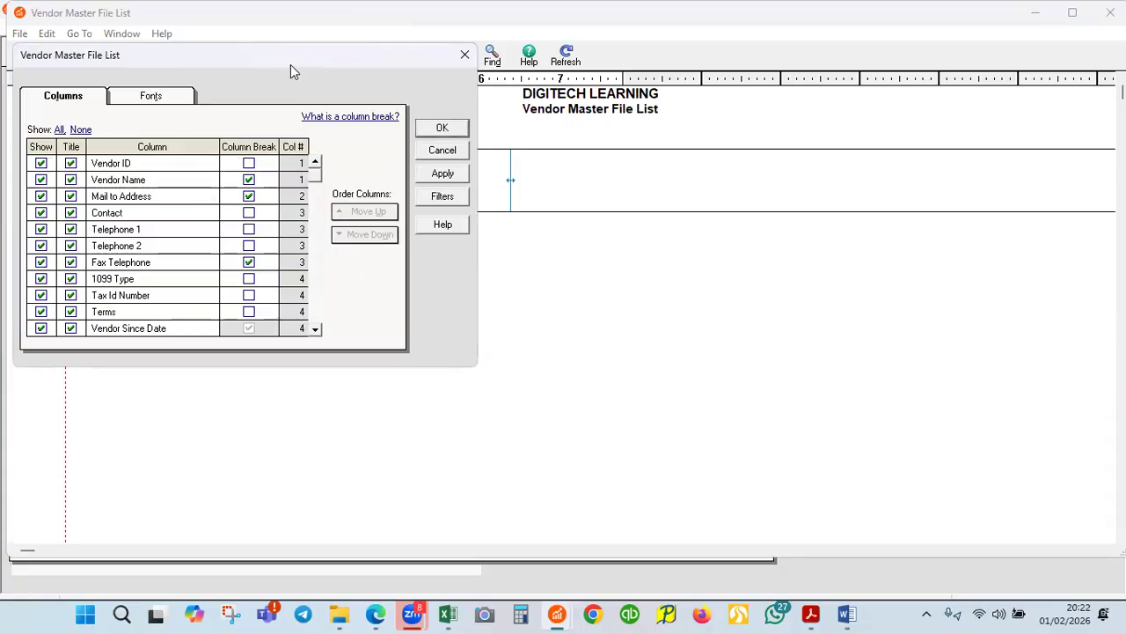
drag(291, 64, 585, 228)
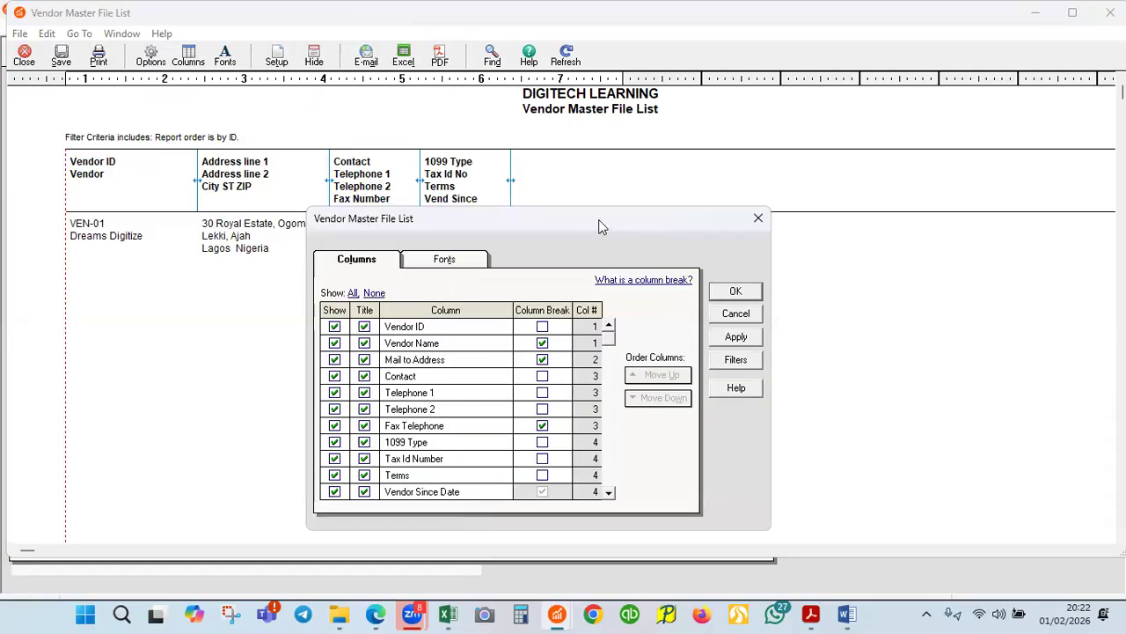
drag(598, 227, 606, 134)
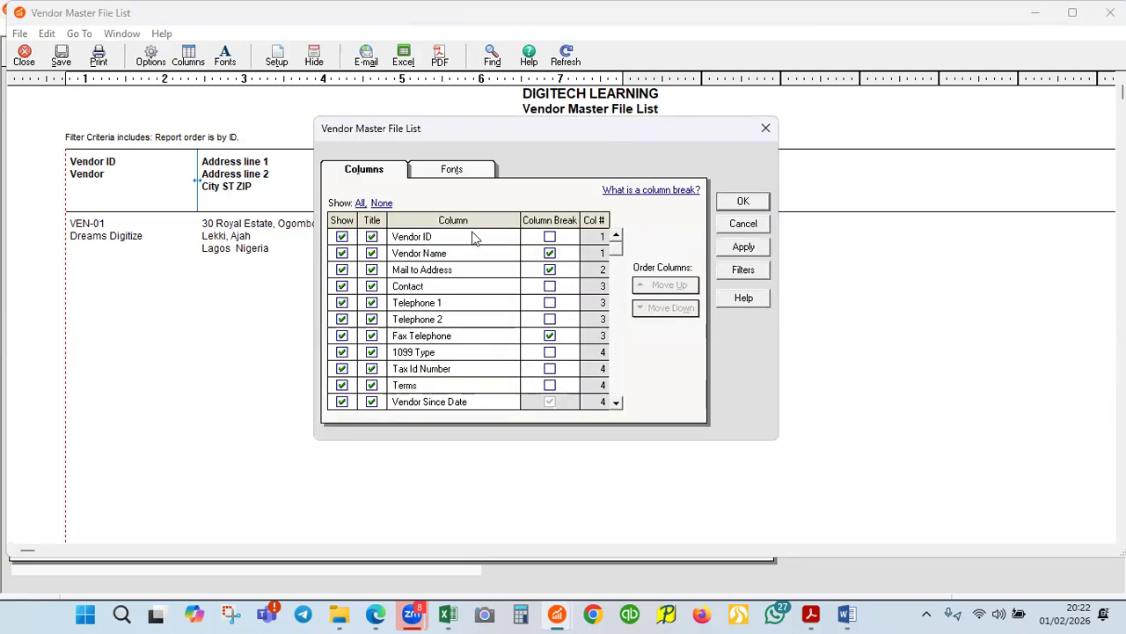
- Add column breaks after Vendor ID, Contact, Telephone 1 and Telephone 2 in the Vendor Master File List report
click(550, 237)
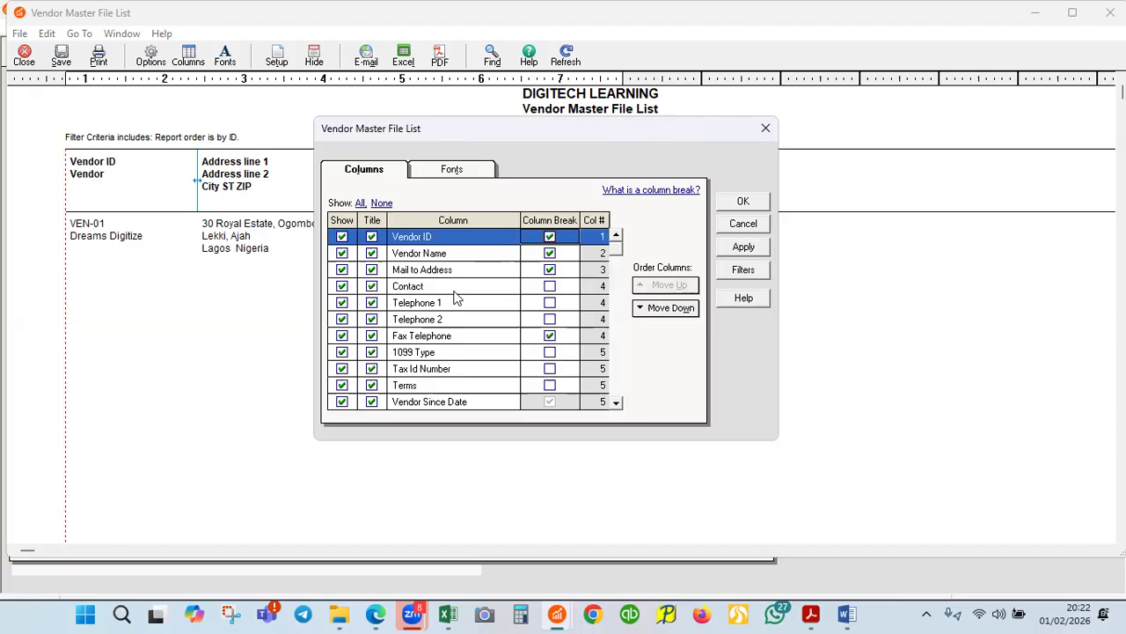
click(549, 286)
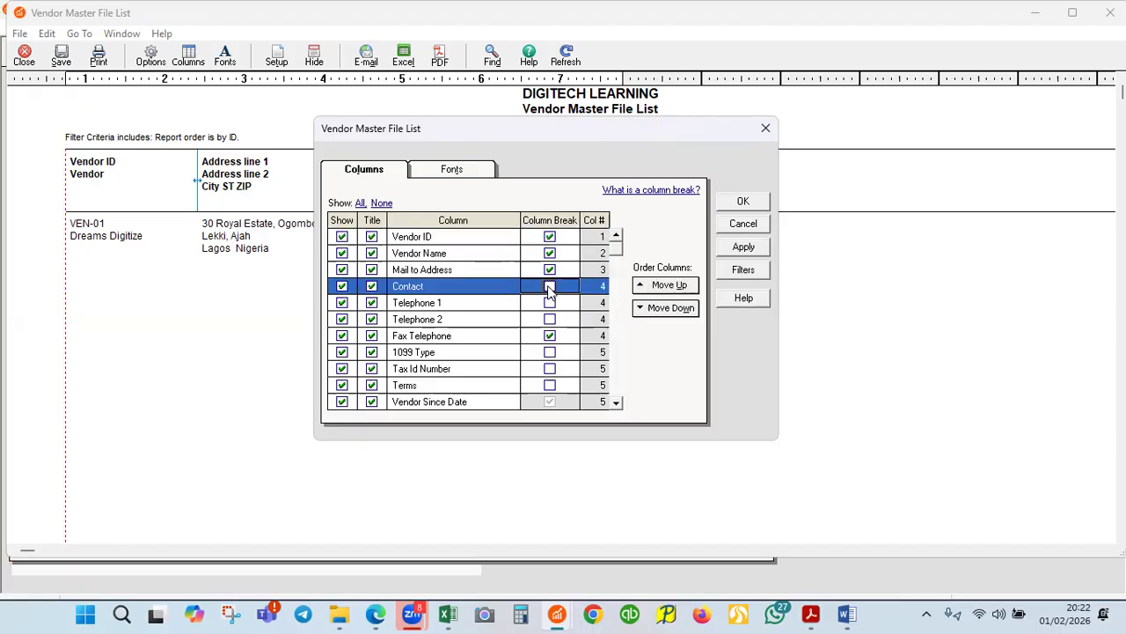
click(550, 302)
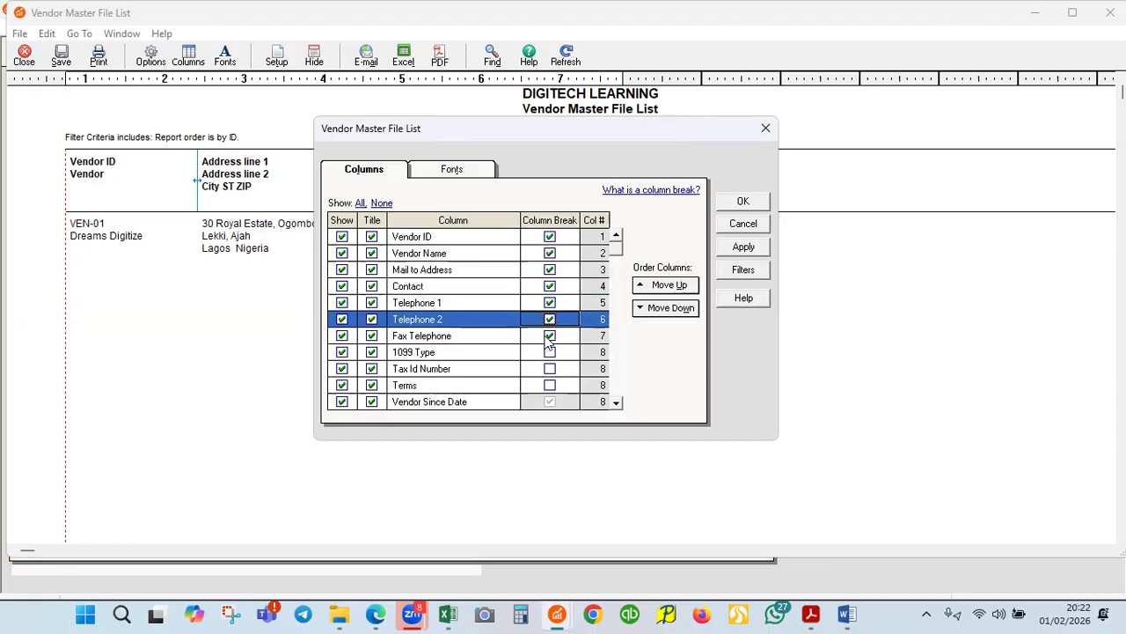
- Remove the Fax Telephone column break, and hide the Fax Telephone, 1099 Type and Tax Id Number fields with their titles
click(549, 337)
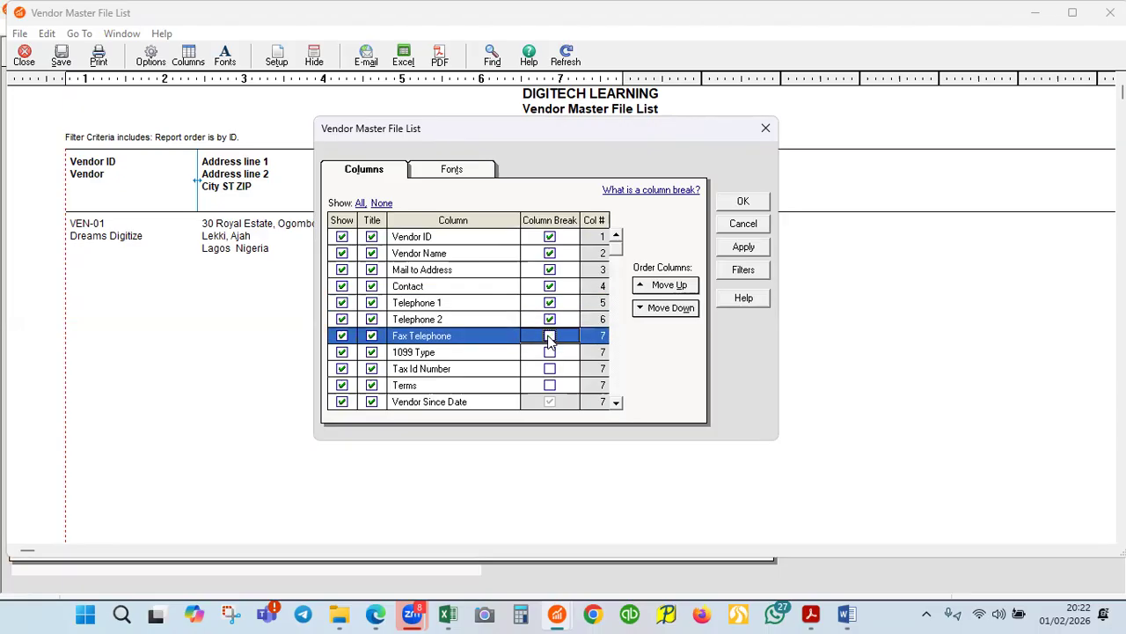
click(371, 335)
click(344, 338)
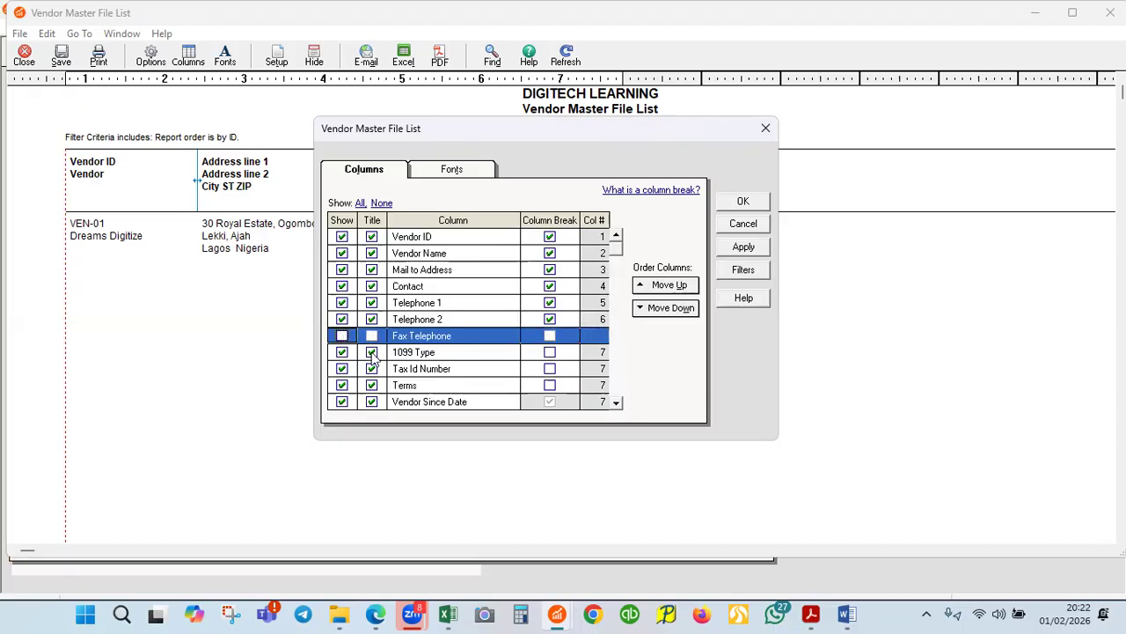
click(371, 353)
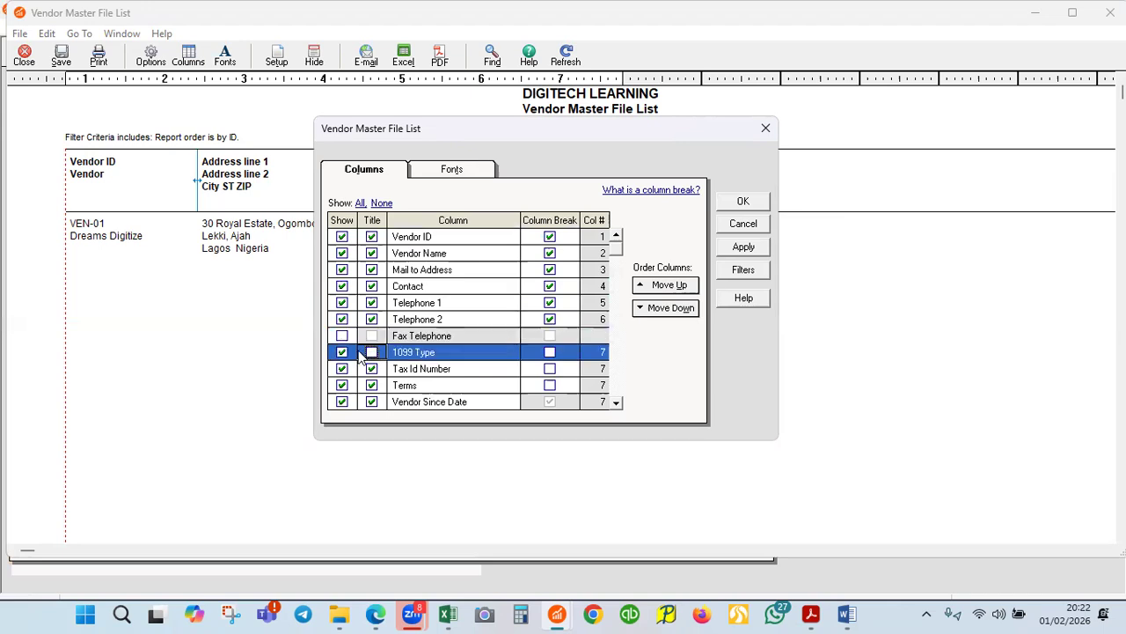
click(342, 353)
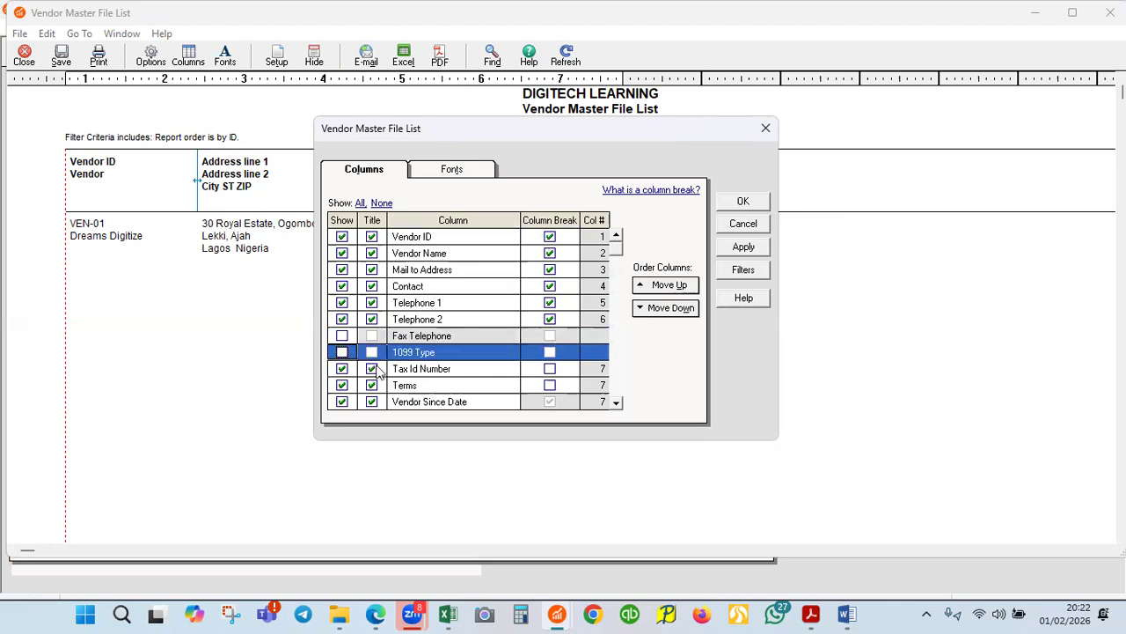
click(373, 369)
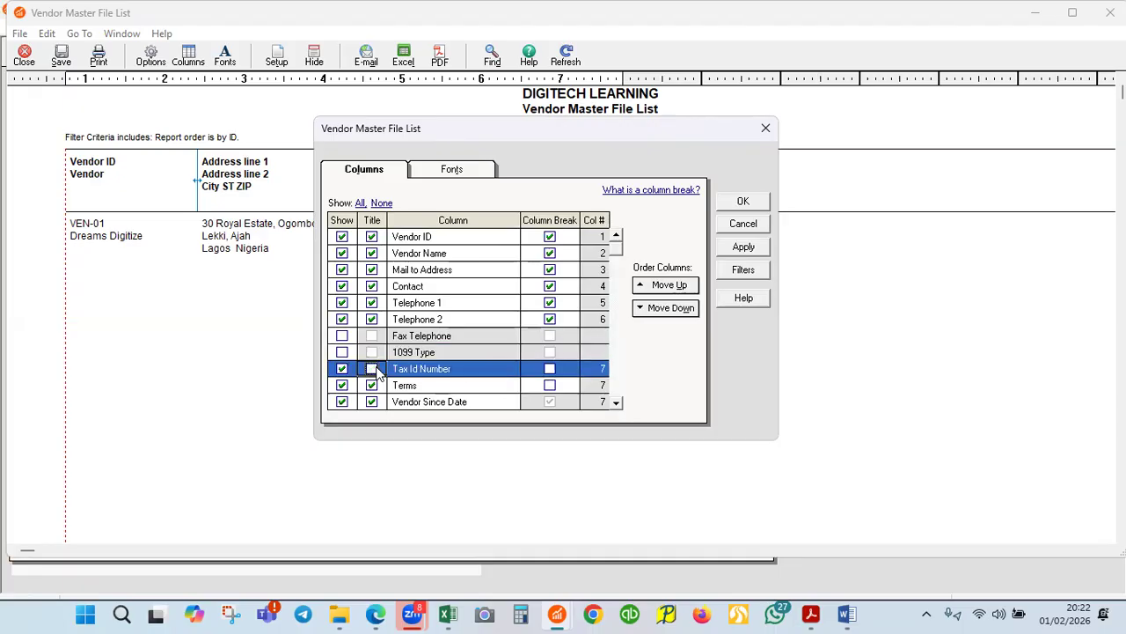
click(342, 369)
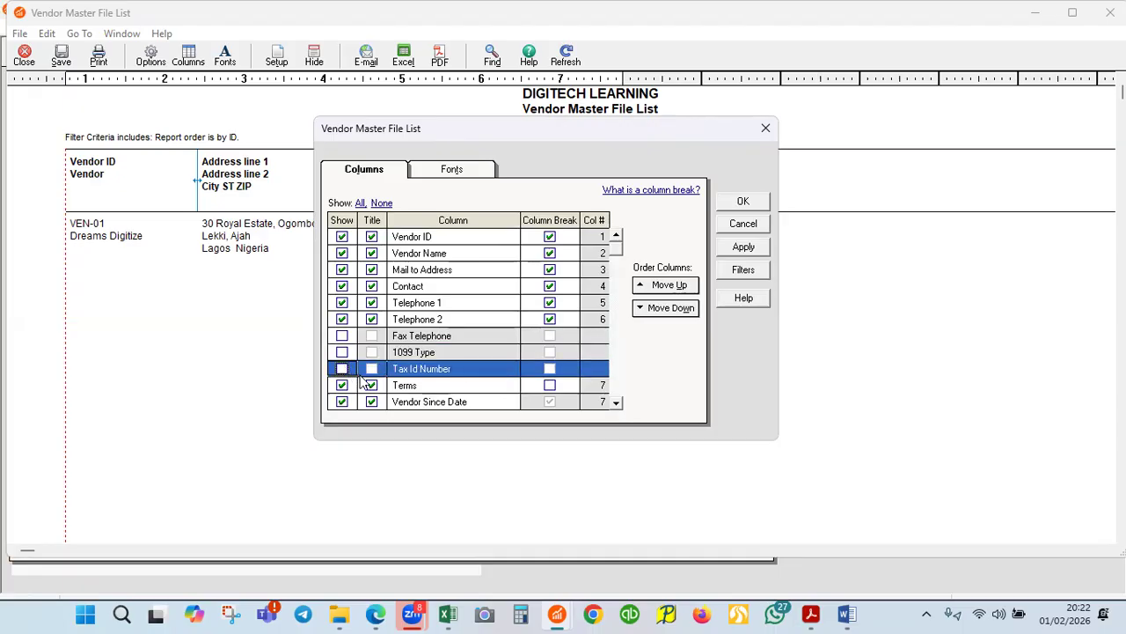
- Hide the Terms and Vendor Since Date fields from the vendor report
click(373, 386)
click(373, 386)
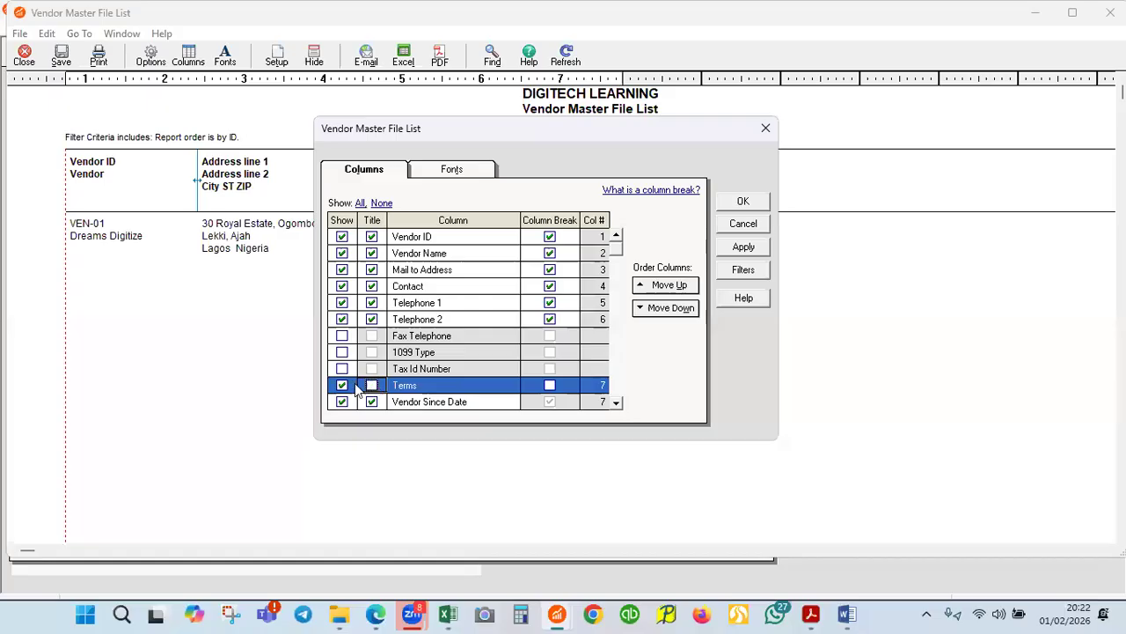
click(343, 386)
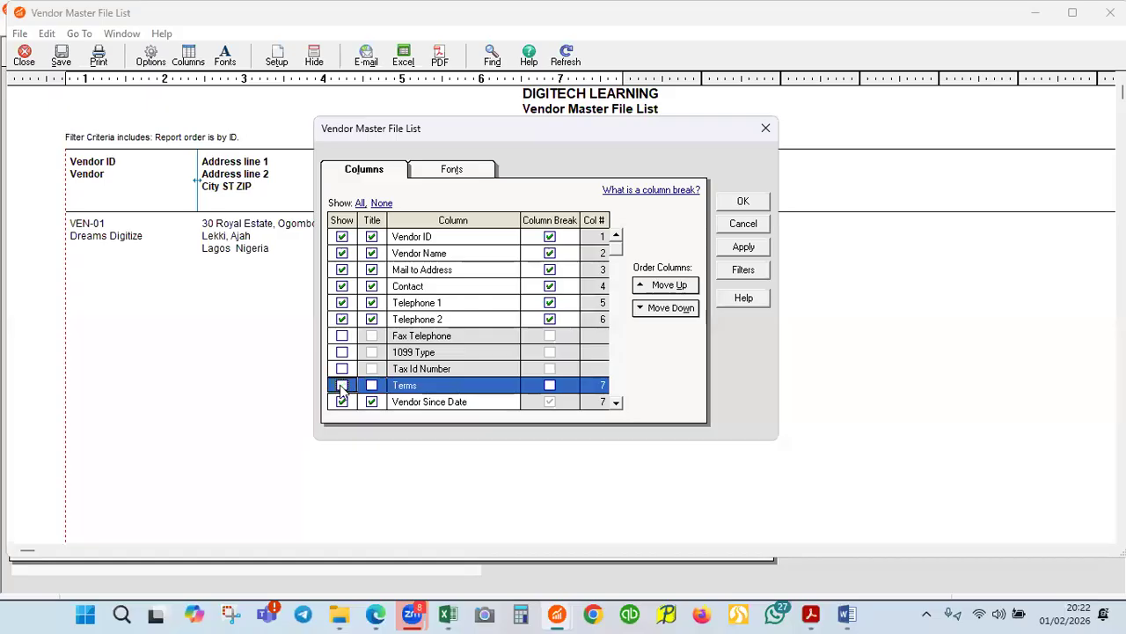
click(618, 404)
click(618, 404)
click(618, 404)
click(618, 404)
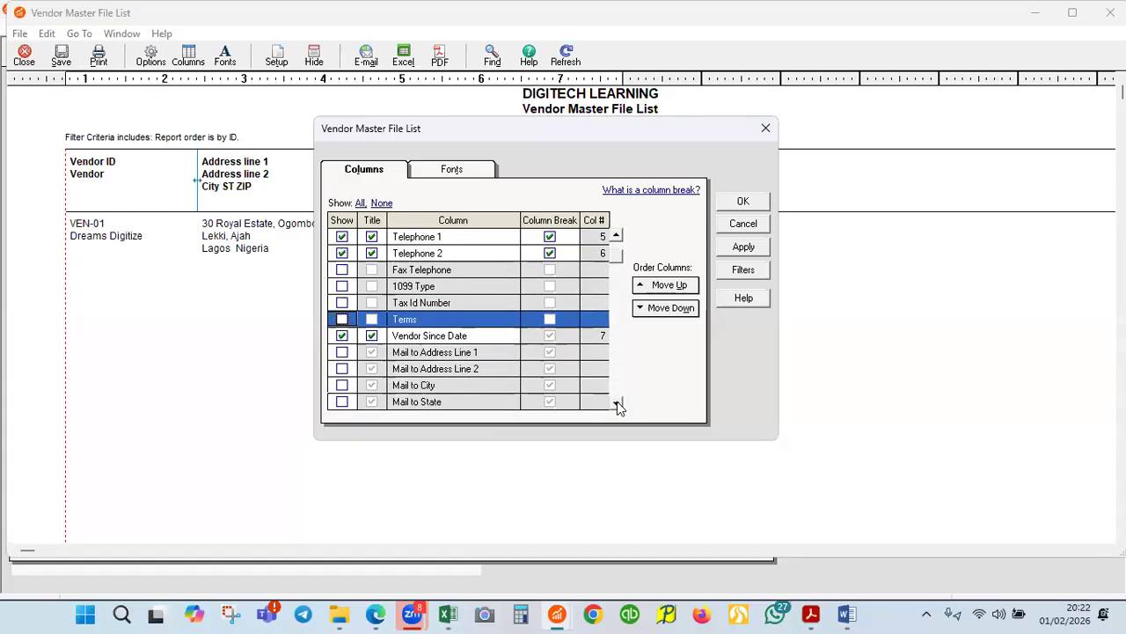
click(371, 341)
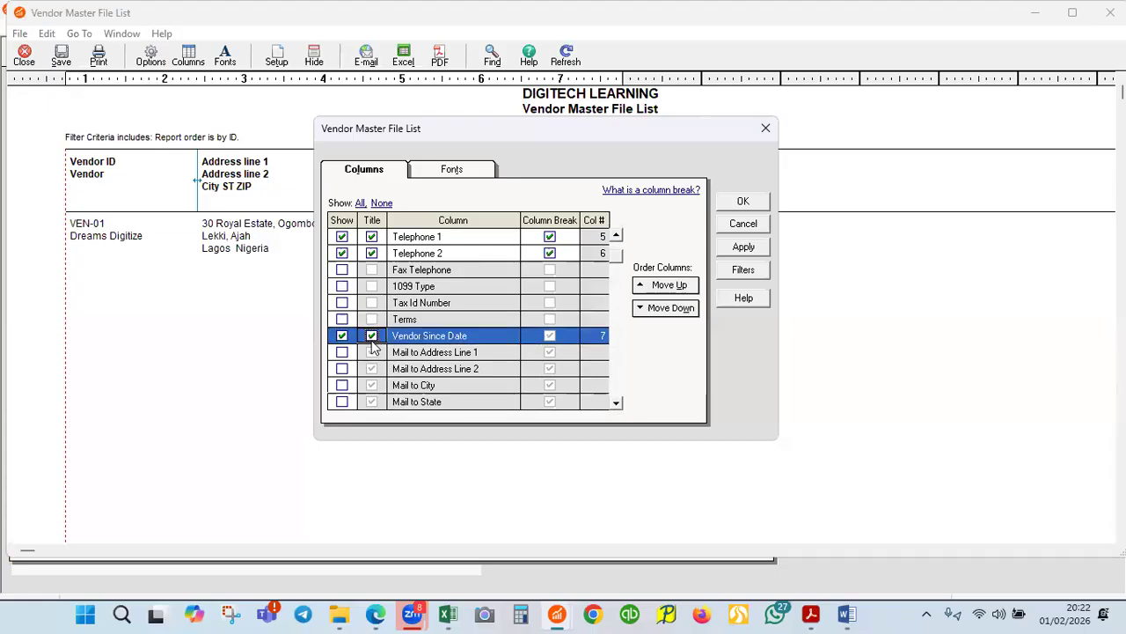
click(342, 335)
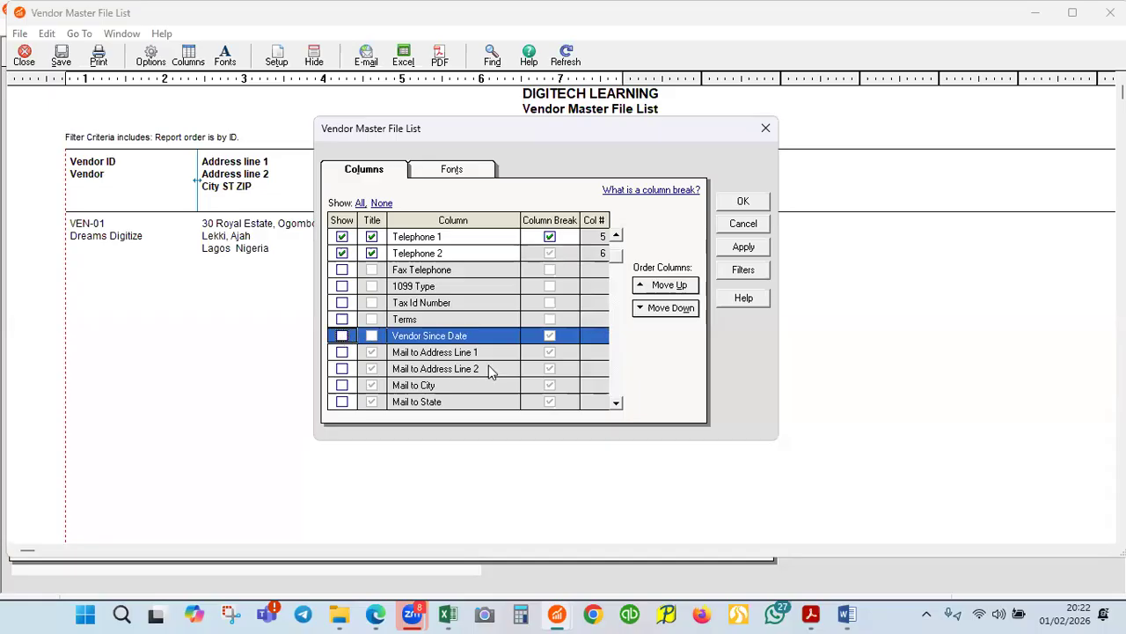
- Show the Account Number, Vendor E-mail, Vendor Web Site and Vendor Type fields in the vendor report
drag(618, 405, 619, 409)
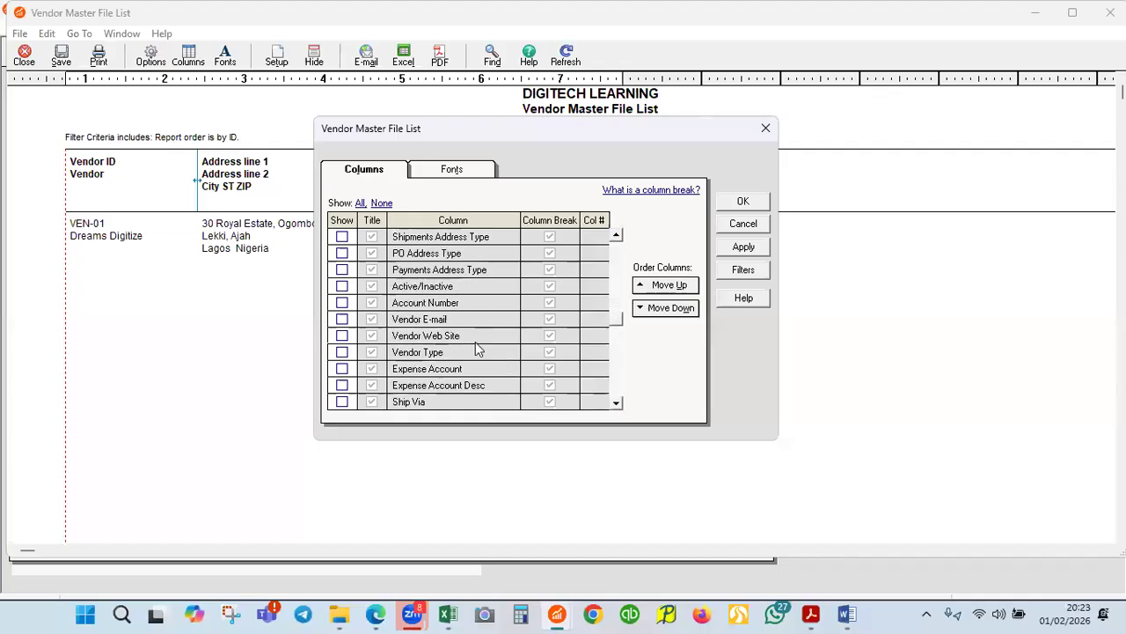
click(341, 303)
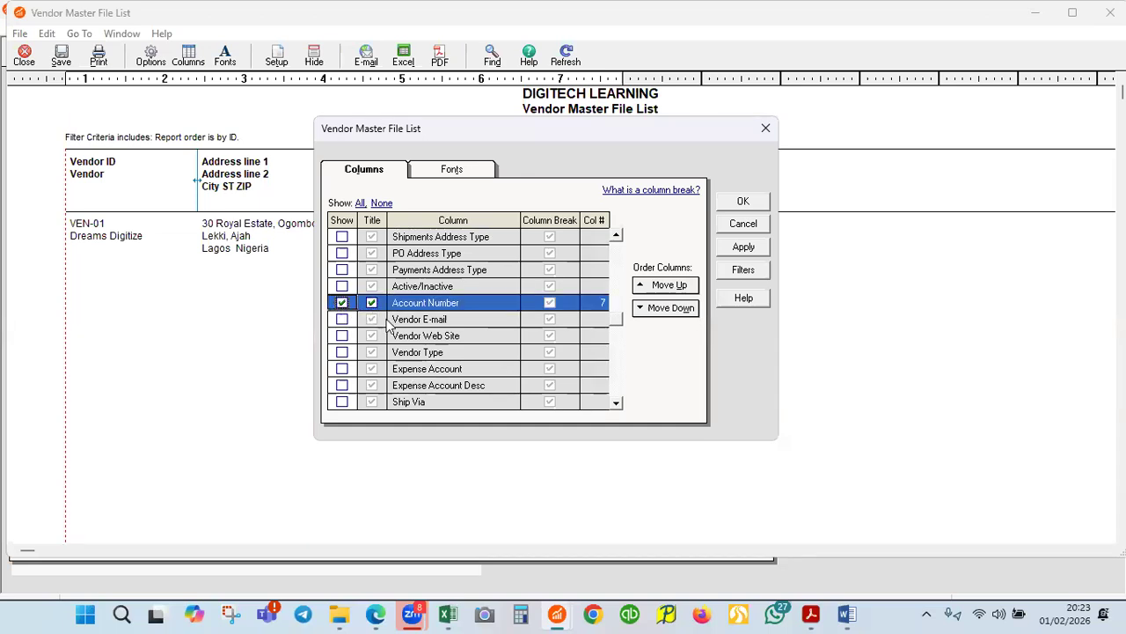
click(342, 320)
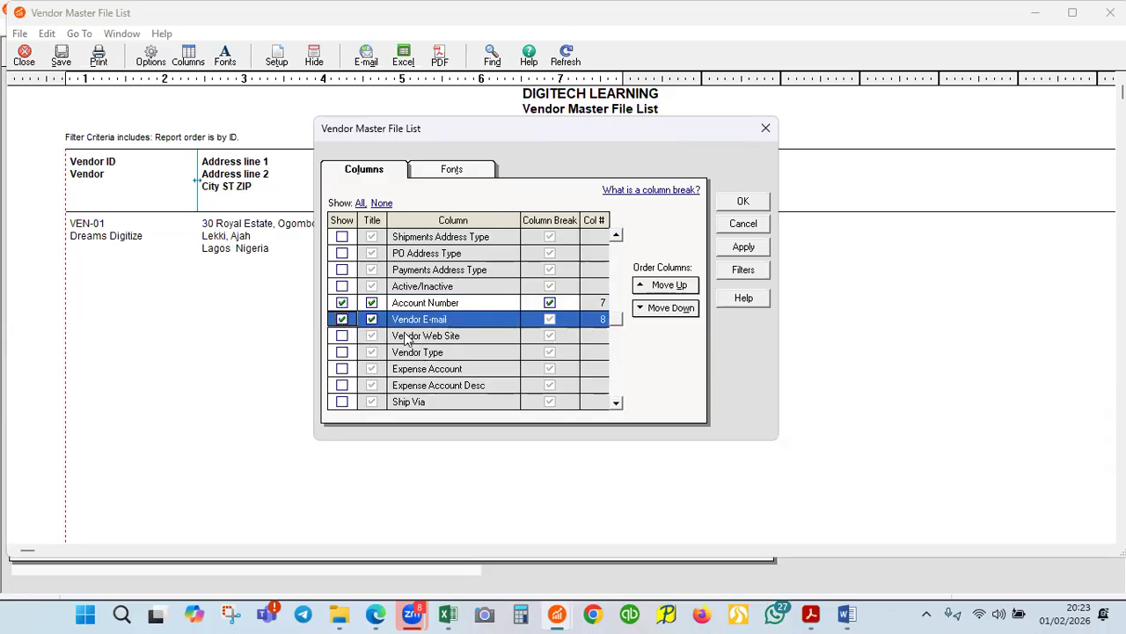
click(343, 338)
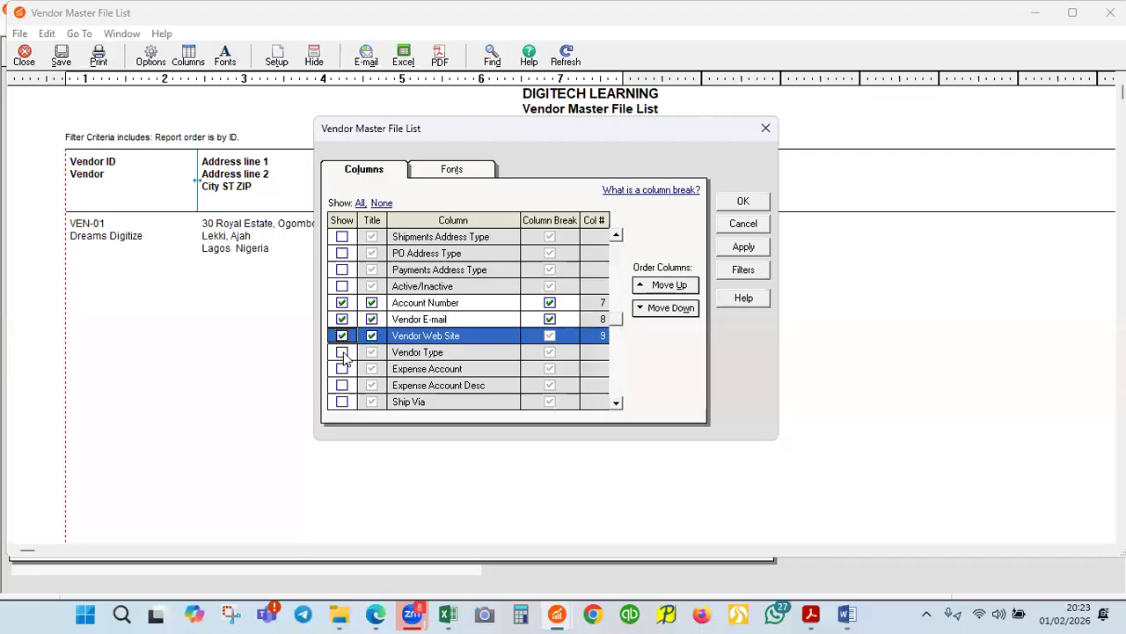
click(342, 353)
click(343, 353)
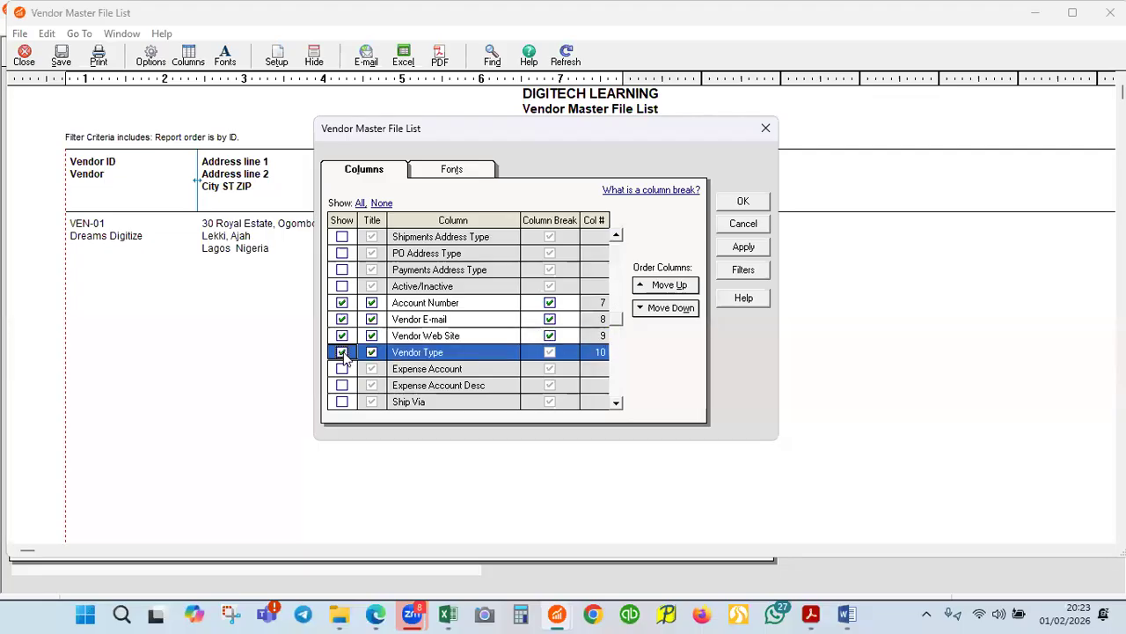
- Look through the remaining available fields in the vendor report's column list, down to the insurance fields, and return to Vendor Type
click(620, 400)
click(620, 399)
click(620, 400)
click(621, 399)
click(620, 400)
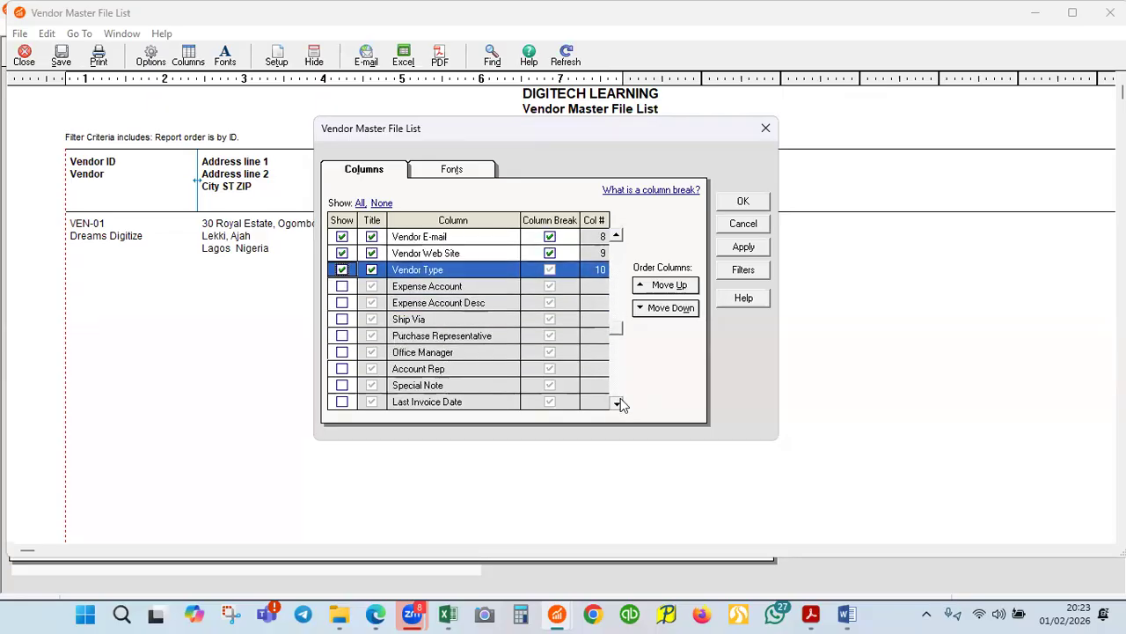
click(620, 399)
click(620, 400)
click(621, 399)
click(620, 400)
click(620, 400)
click(620, 400)
click(620, 400)
click(620, 400)
click(621, 400)
double_click(620, 401)
double_click(621, 401)
click(620, 401)
double_click(620, 401)
double_click(620, 401)
double_click(620, 401)
double_click(620, 402)
double_click(621, 401)
double_click(621, 401)
double_click(621, 402)
click(621, 401)
double_click(621, 401)
click(621, 402)
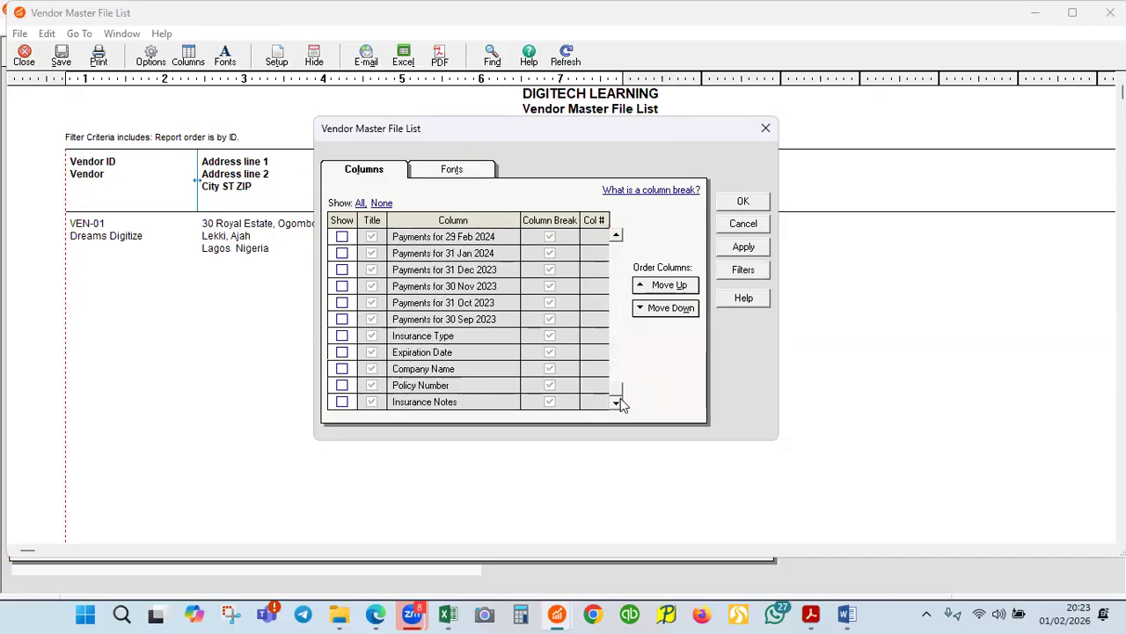
click(617, 248)
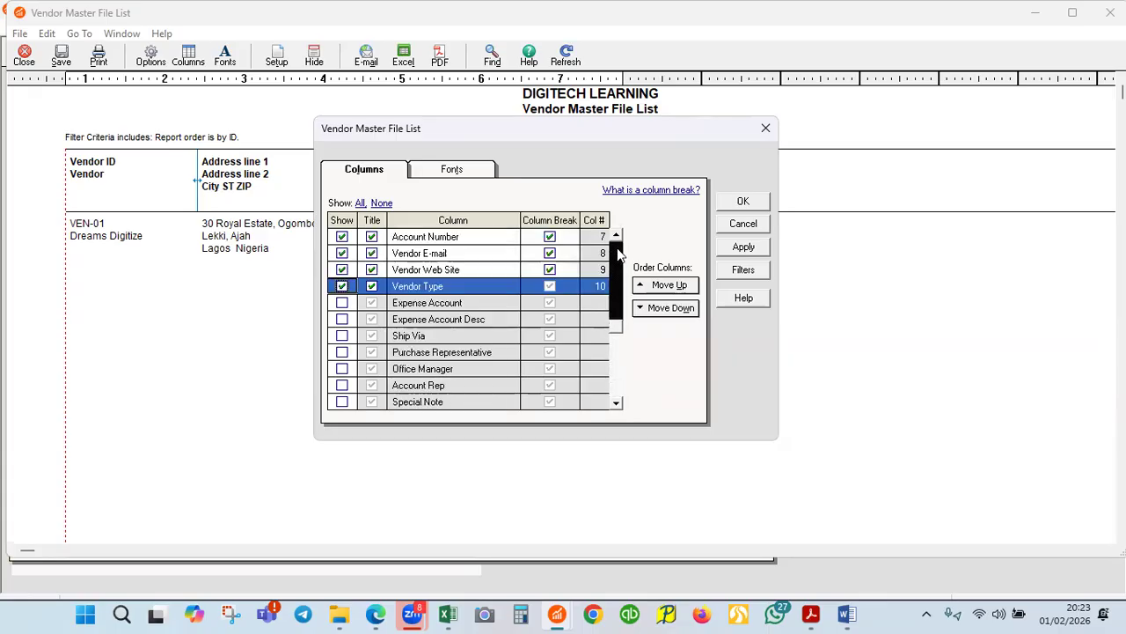
- Set the vendor report's font style to <Standard> Elegant and apply the customized columns and fonts to the report
click(478, 171)
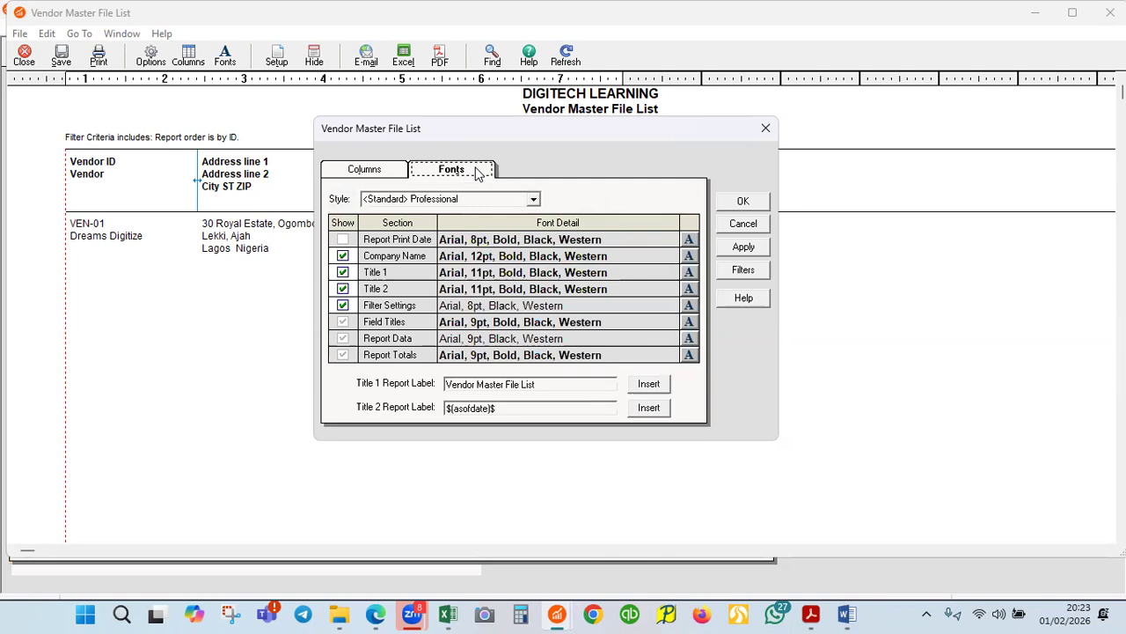
click(533, 202)
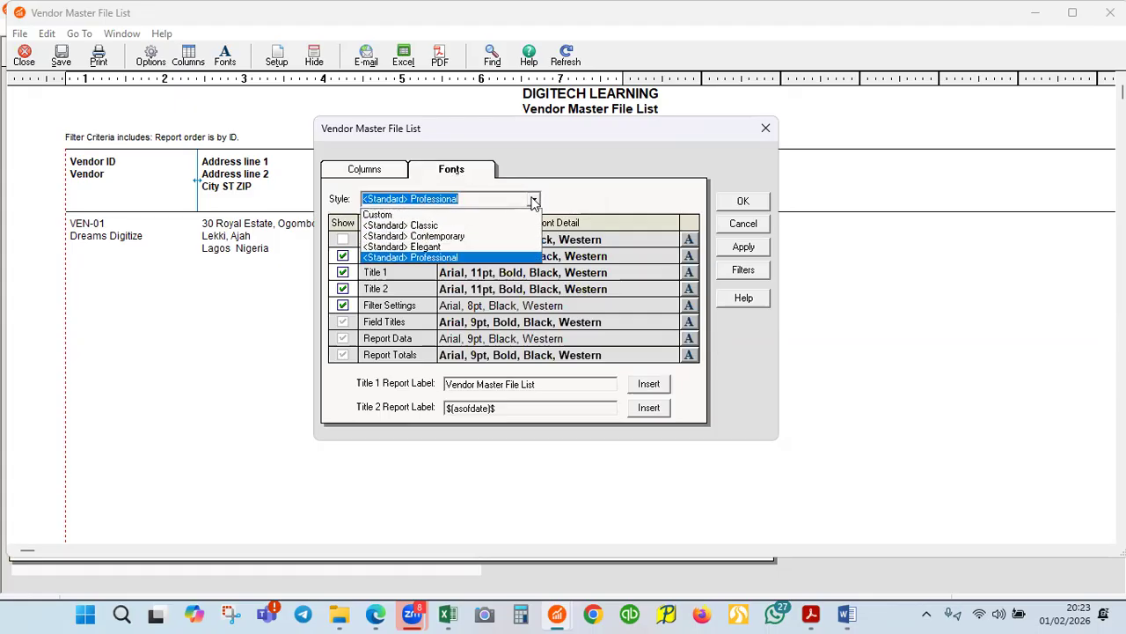
click(429, 247)
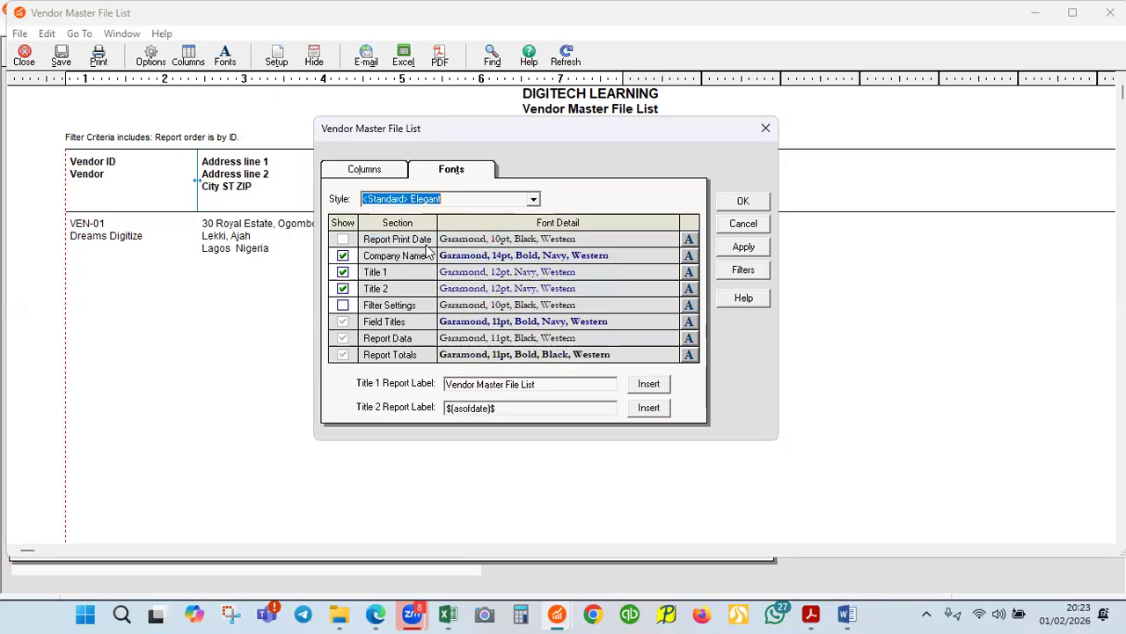
click(753, 252)
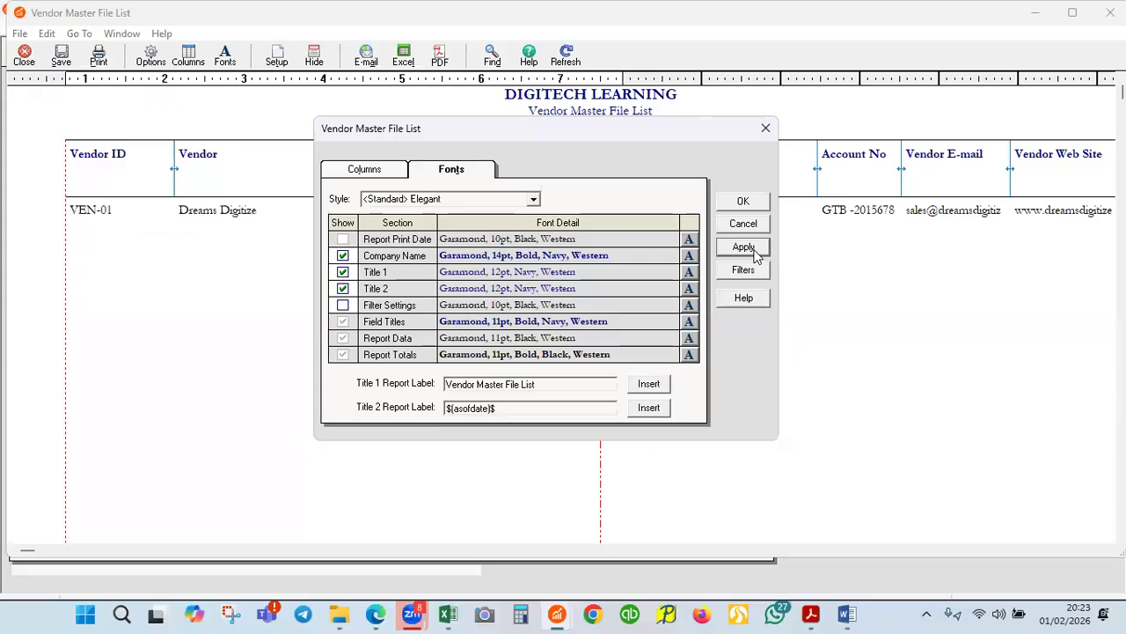
click(744, 203)
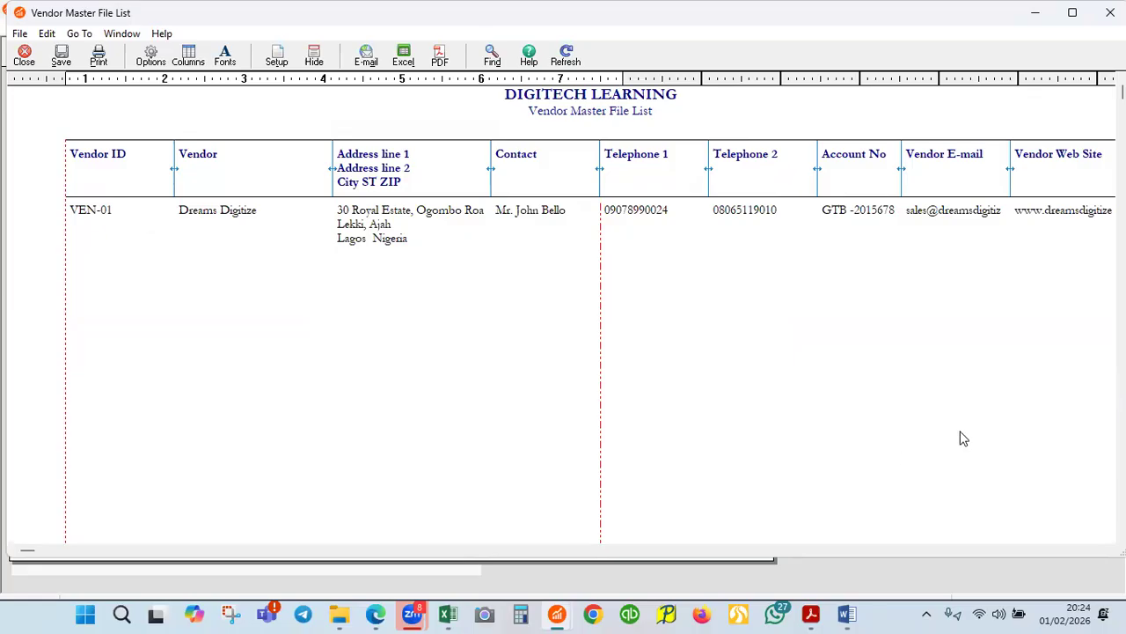
- Check the report's columns across its full width and export it to a new Microsoft Excel workbook with the raw data layout
click(1066, 549)
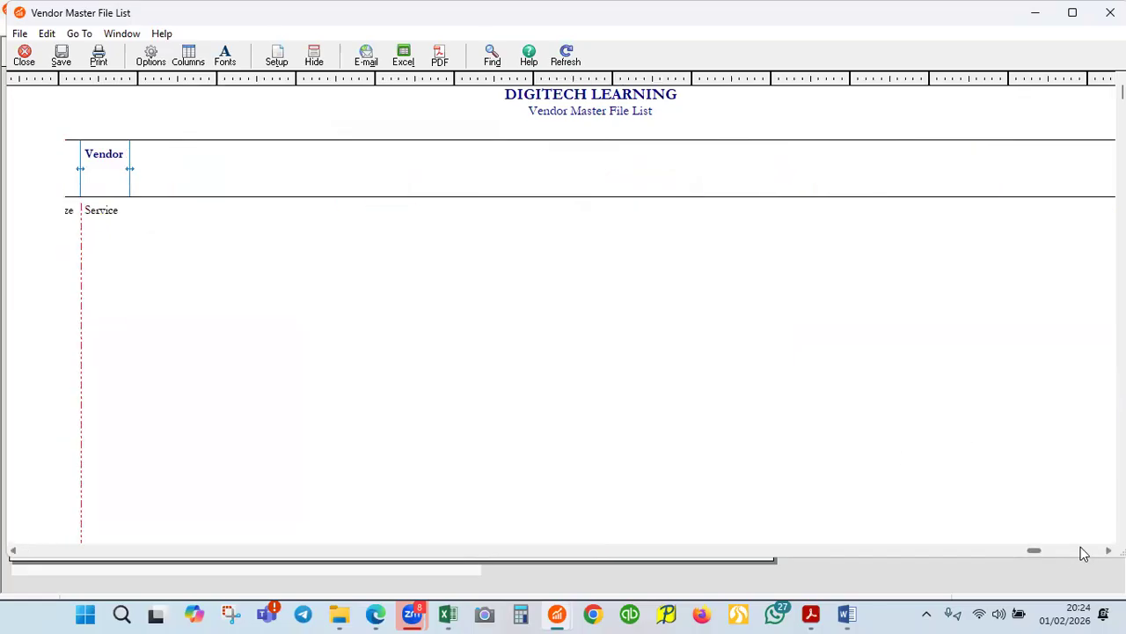
click(1108, 550)
click(1109, 550)
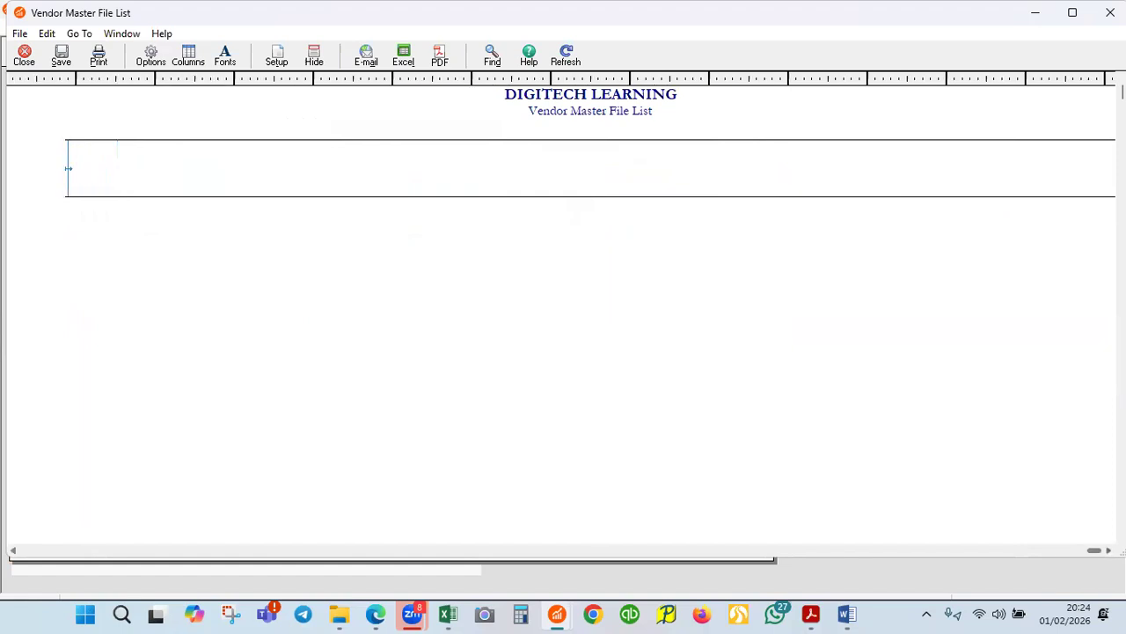
click(10, 547)
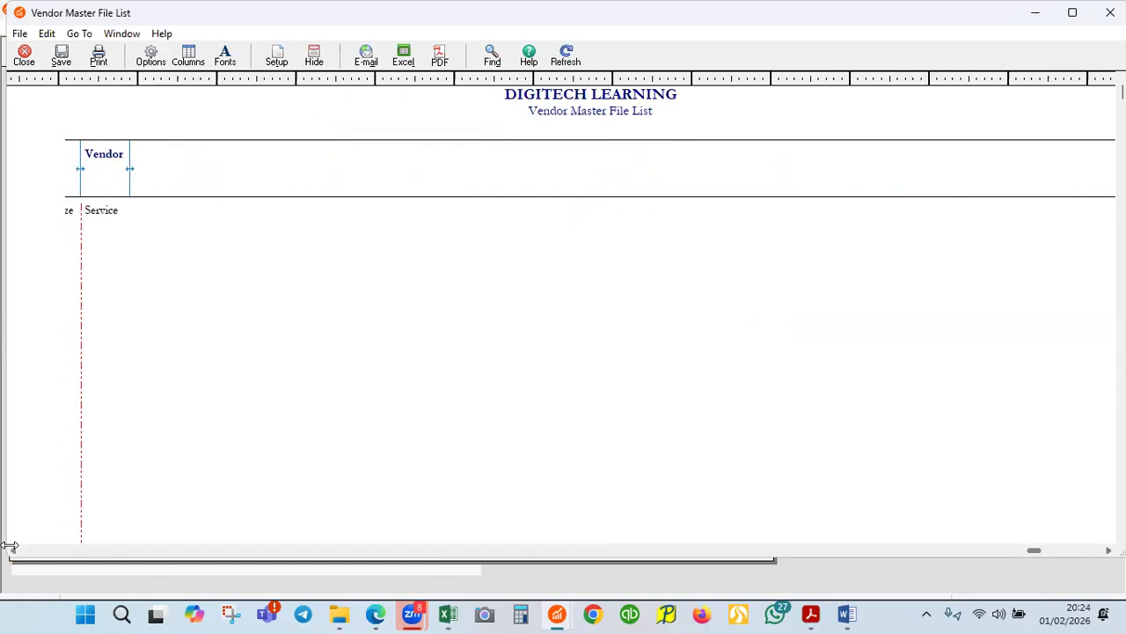
click(10, 547)
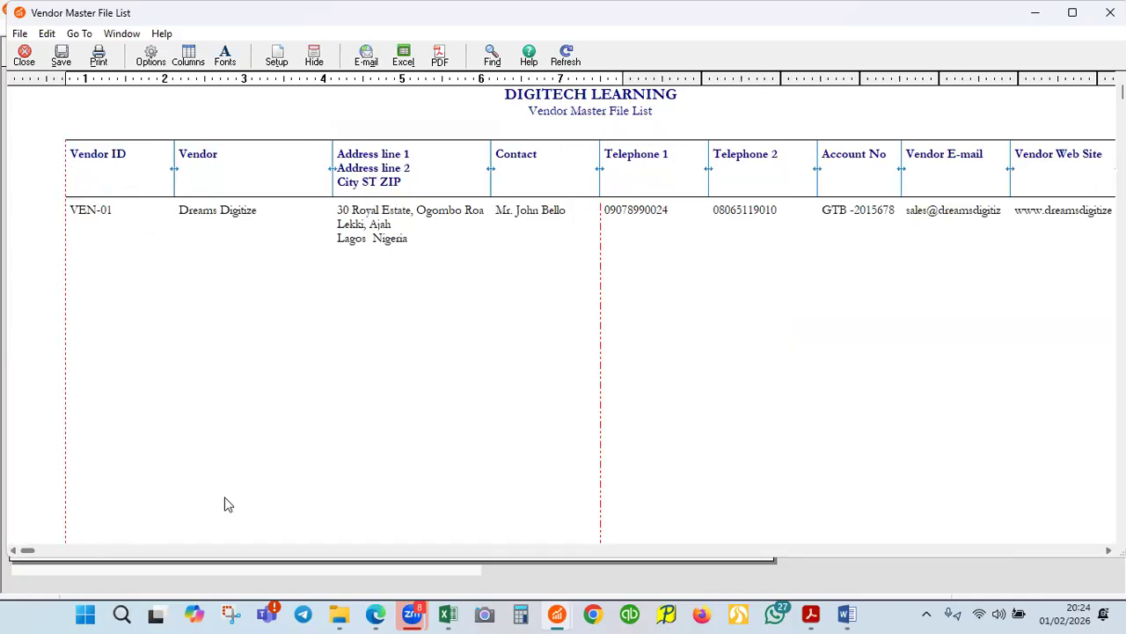
click(403, 57)
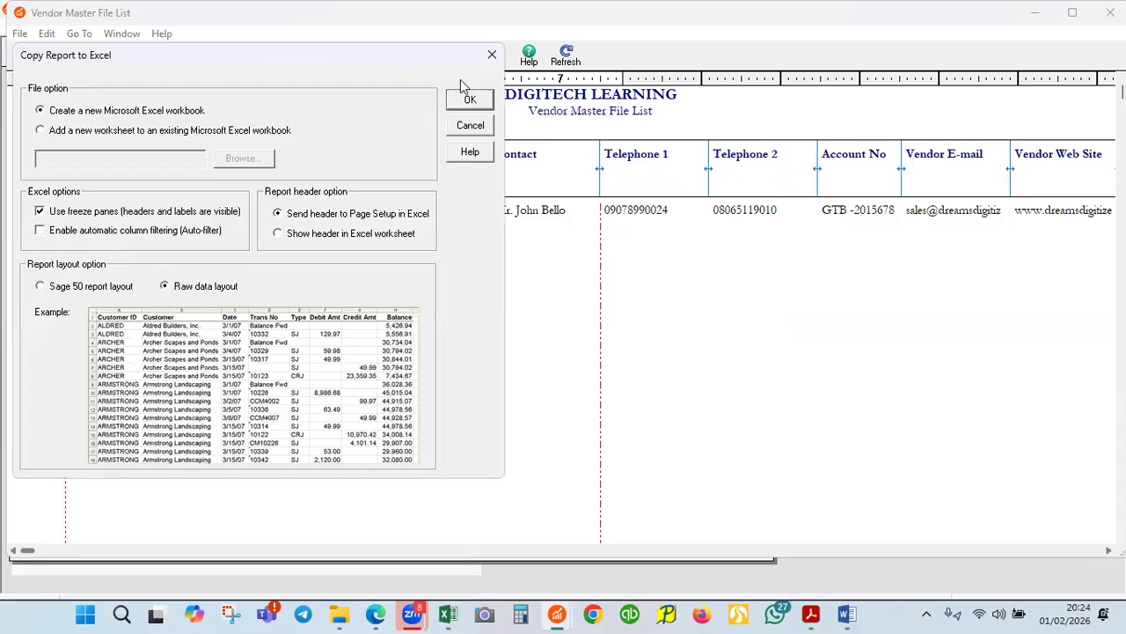
click(475, 100)
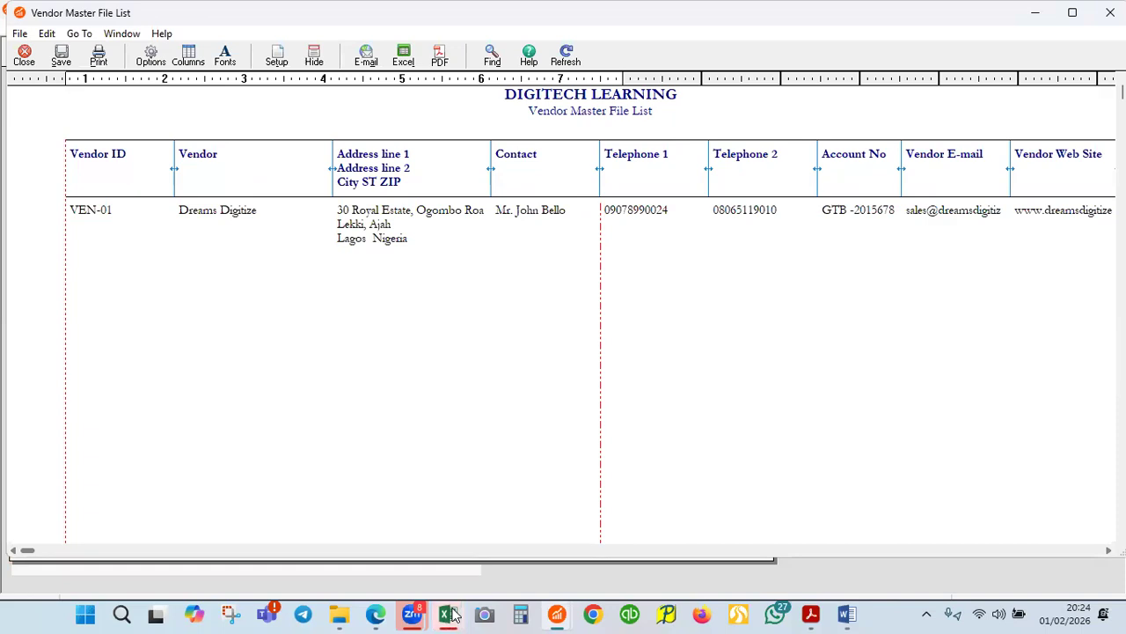
- Switch to Excel to view the exported Vendor Master File List workbook at full size, and close it without saving
mouse_move(447, 614)
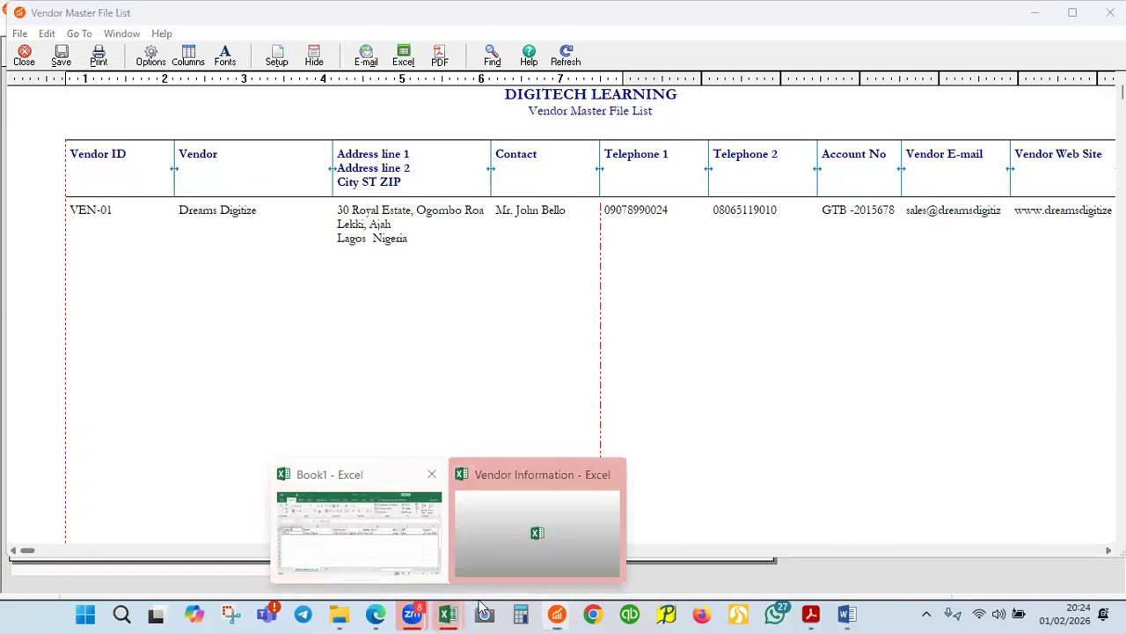
click(360, 533)
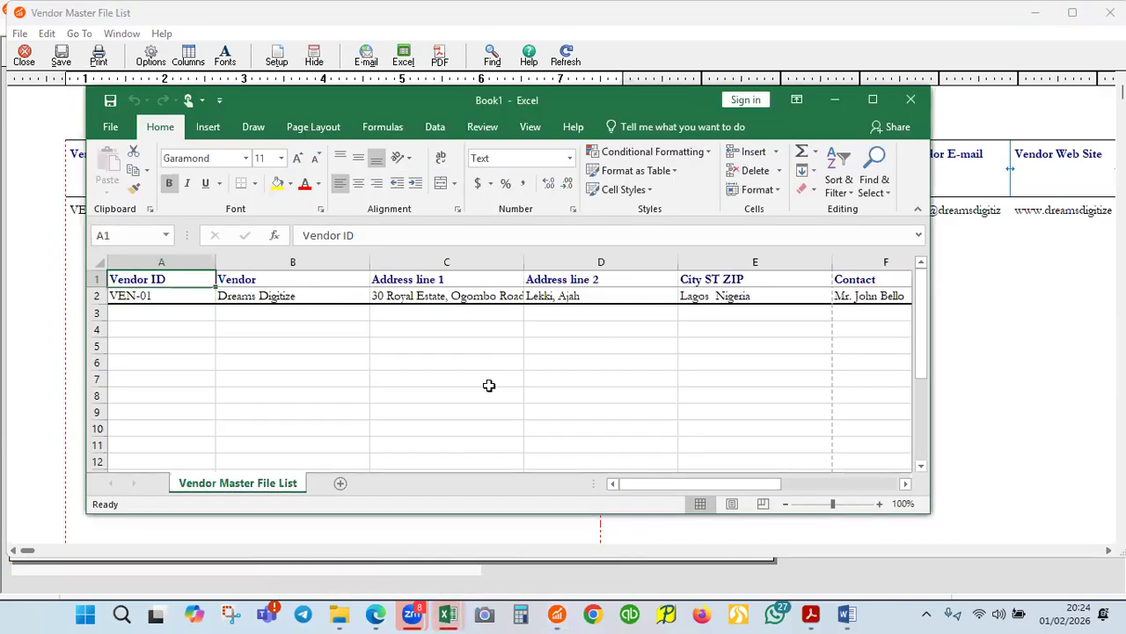
click(873, 102)
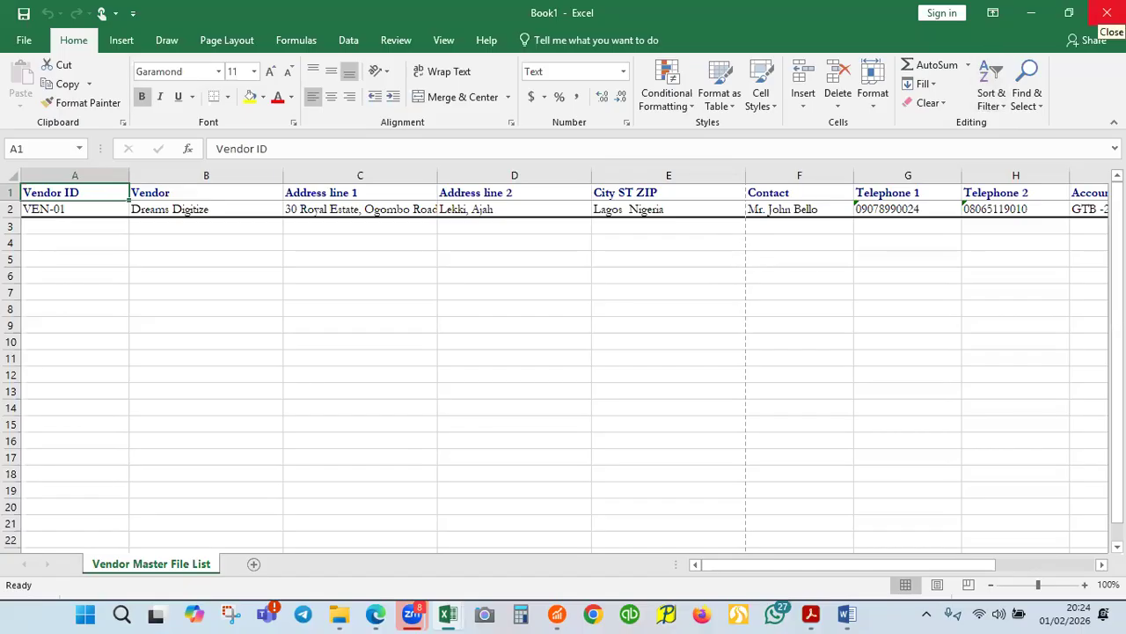
click(1107, 12)
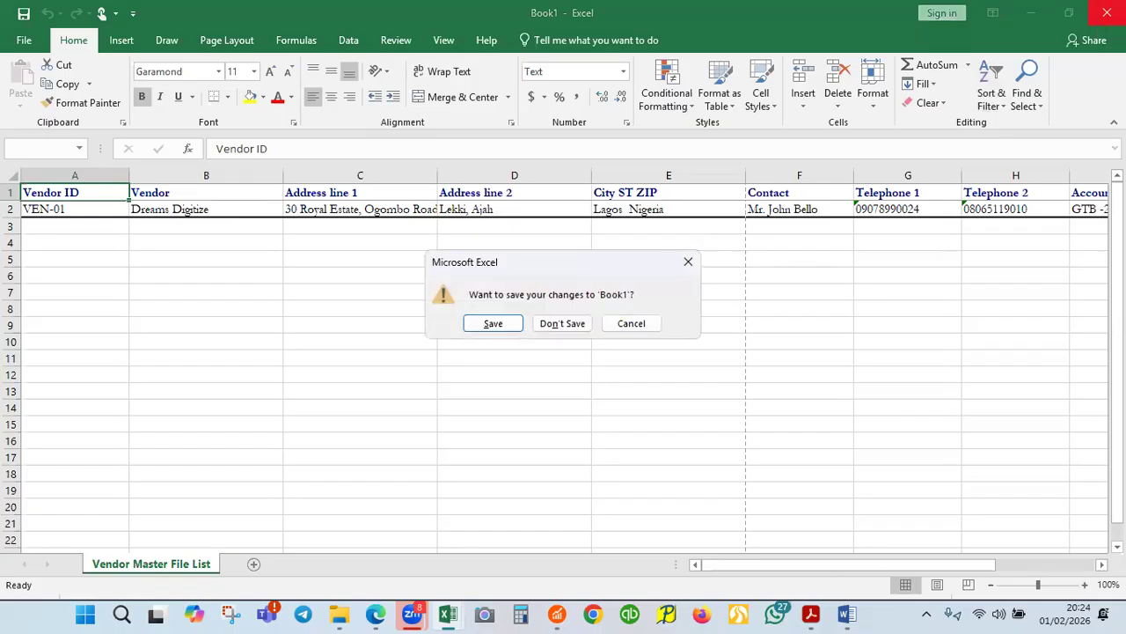
click(556, 323)
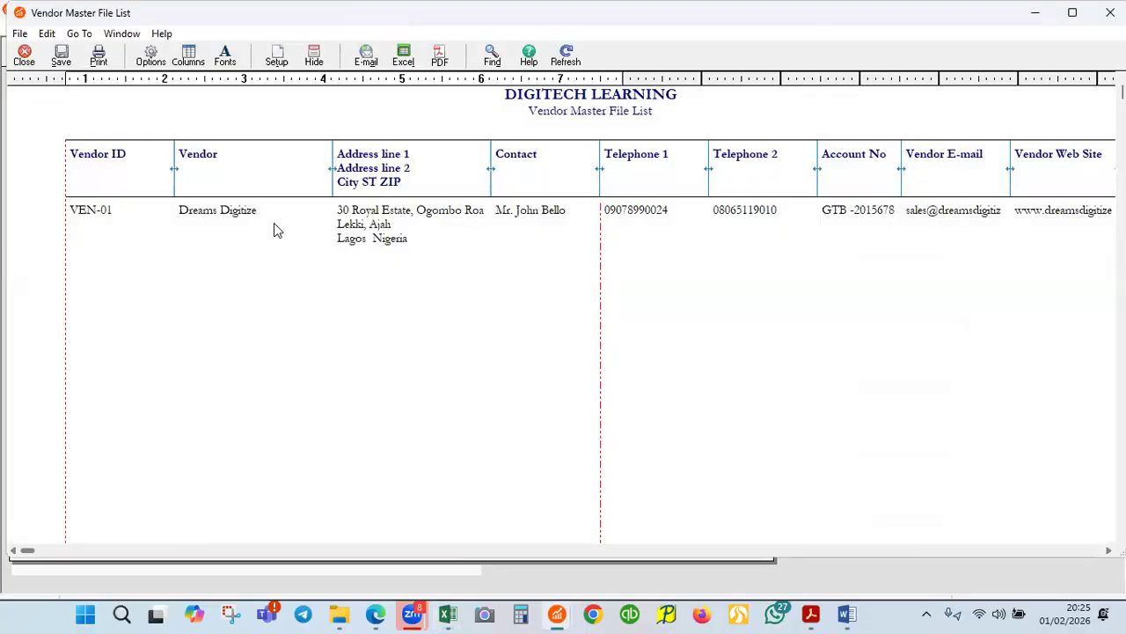